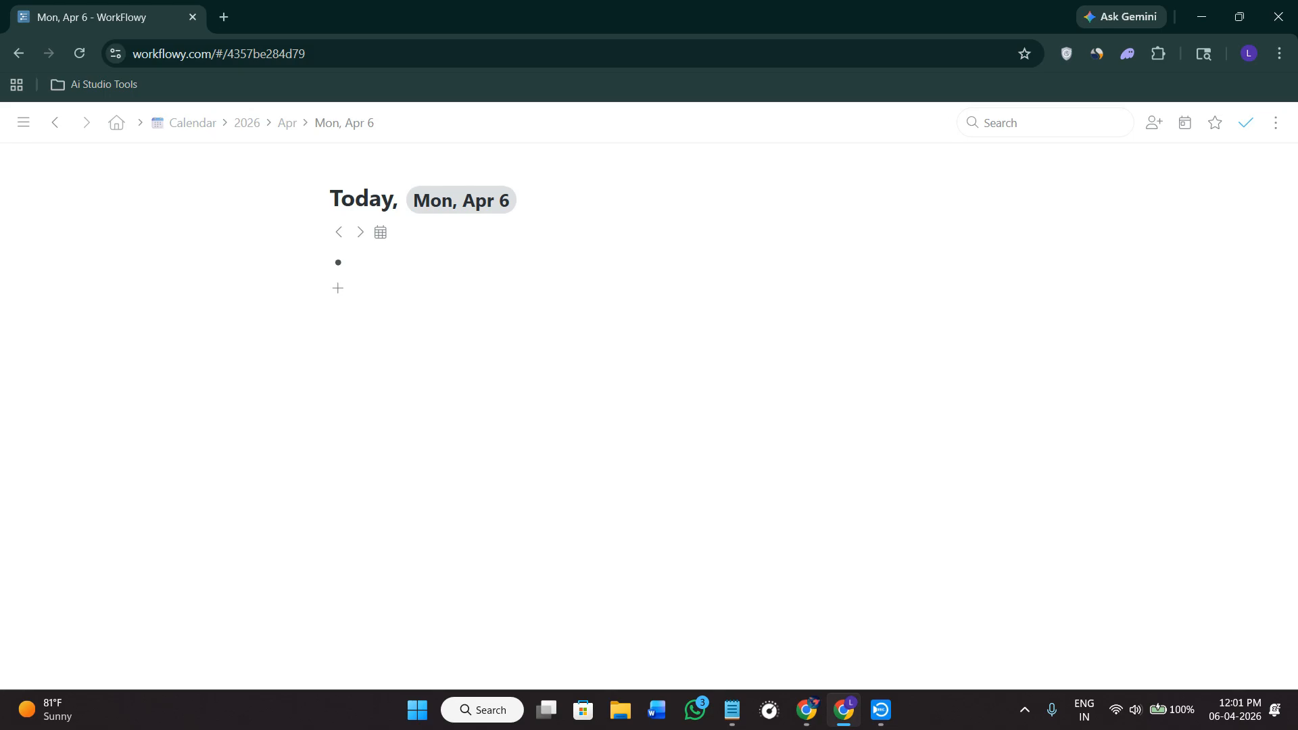
View tomorrow's daily page, return to today's page and place the cursor in its empty bullet.
left_click(806, 711)
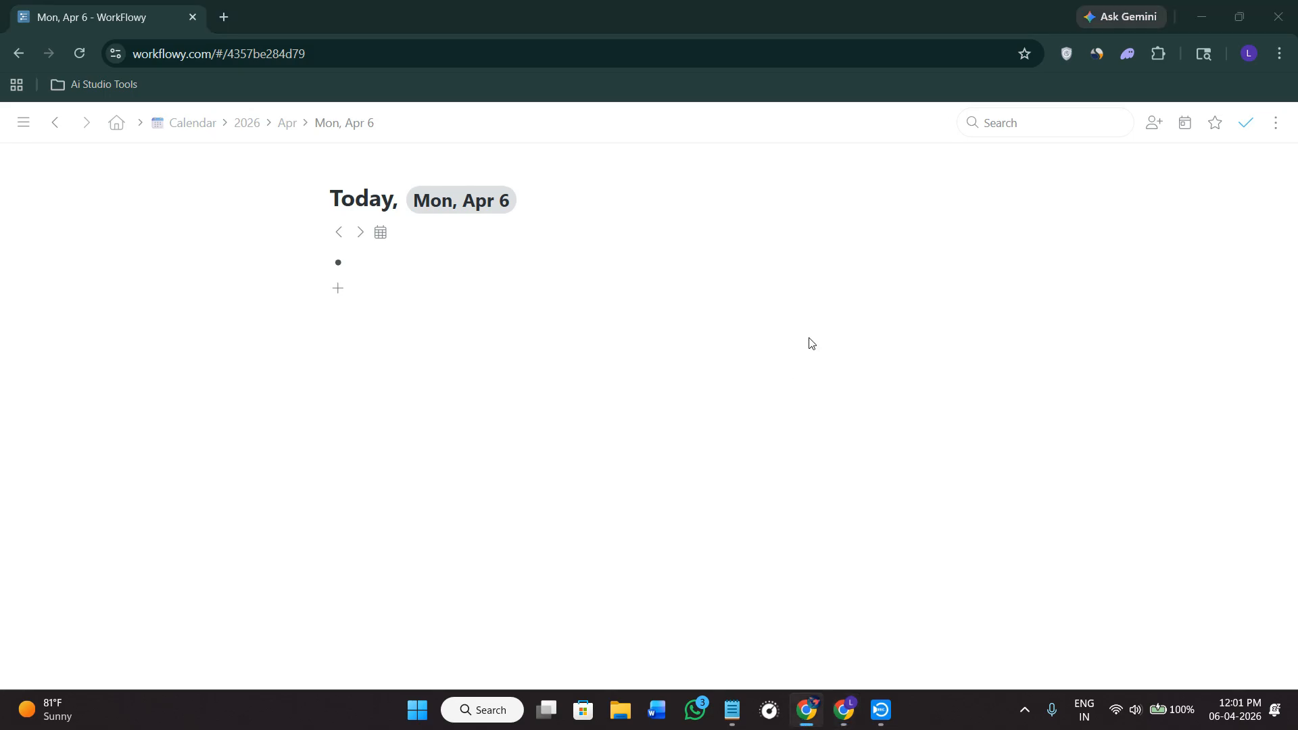
left_click(362, 233)
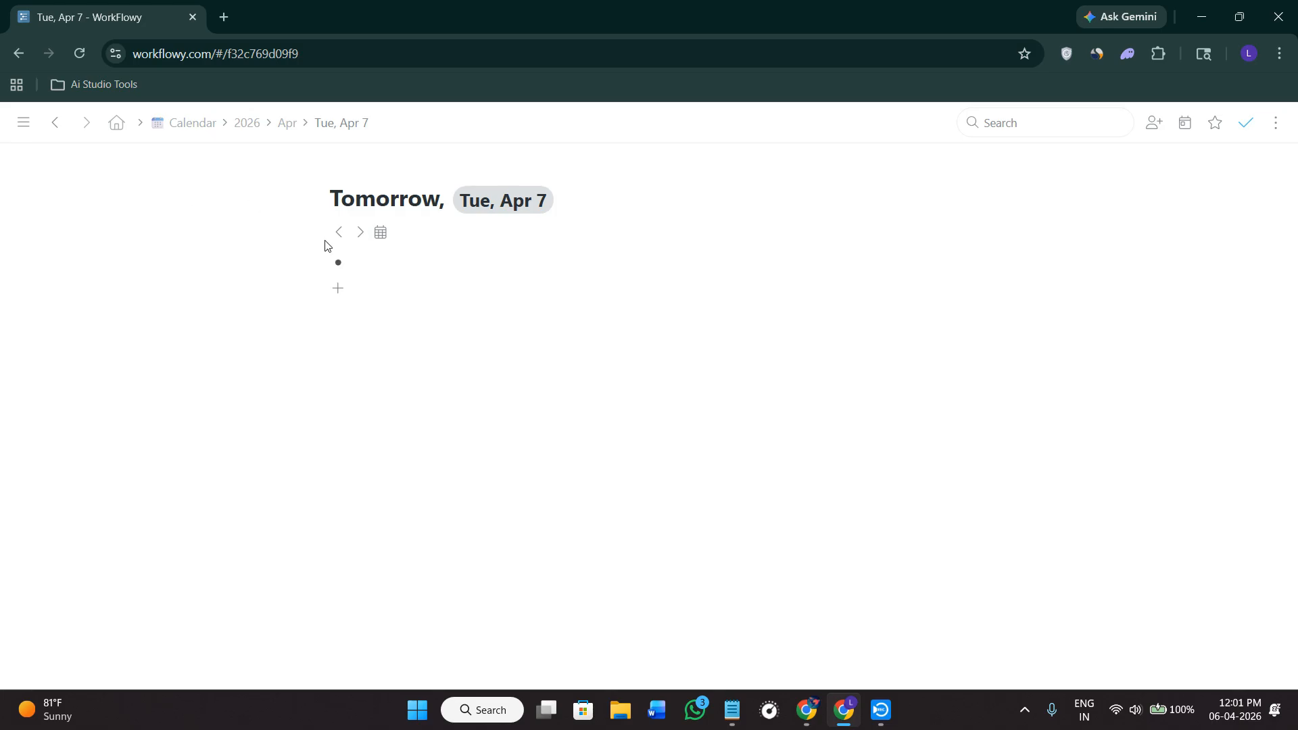
left_click(339, 233)
mouse_move(23, 122)
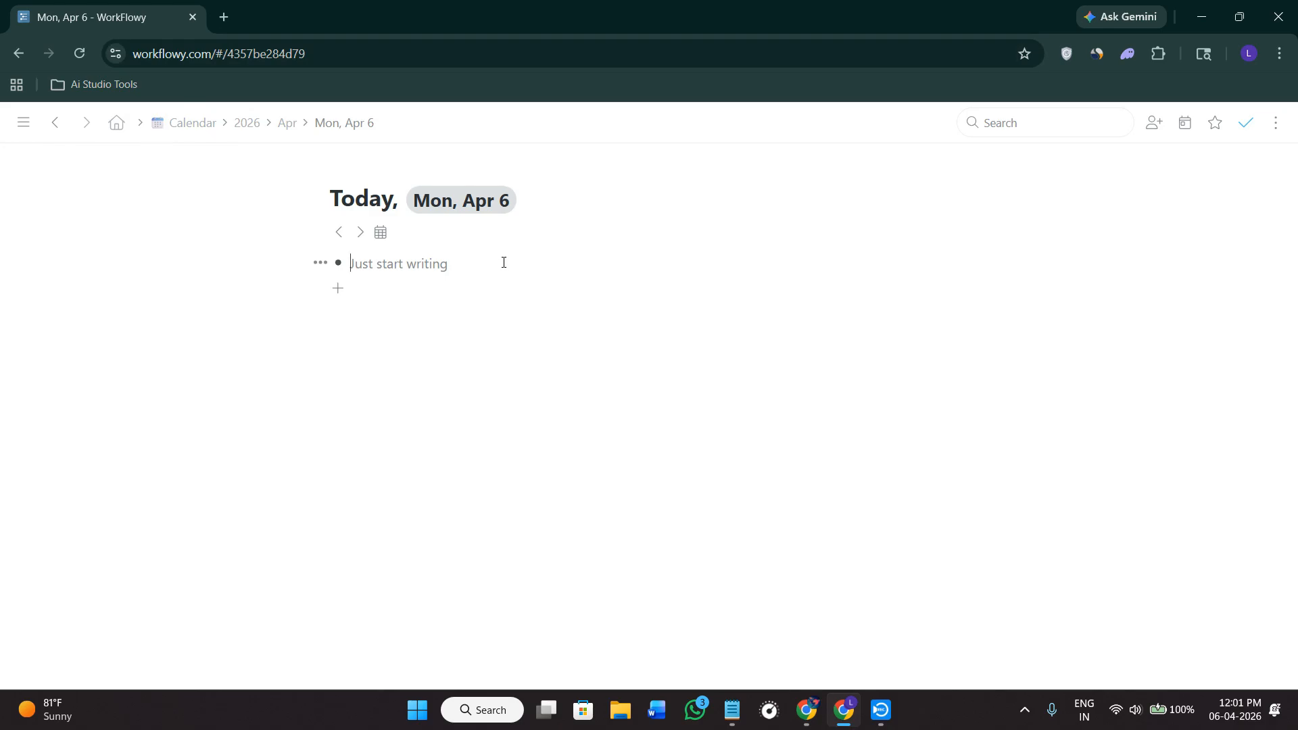
left_click(504, 262)
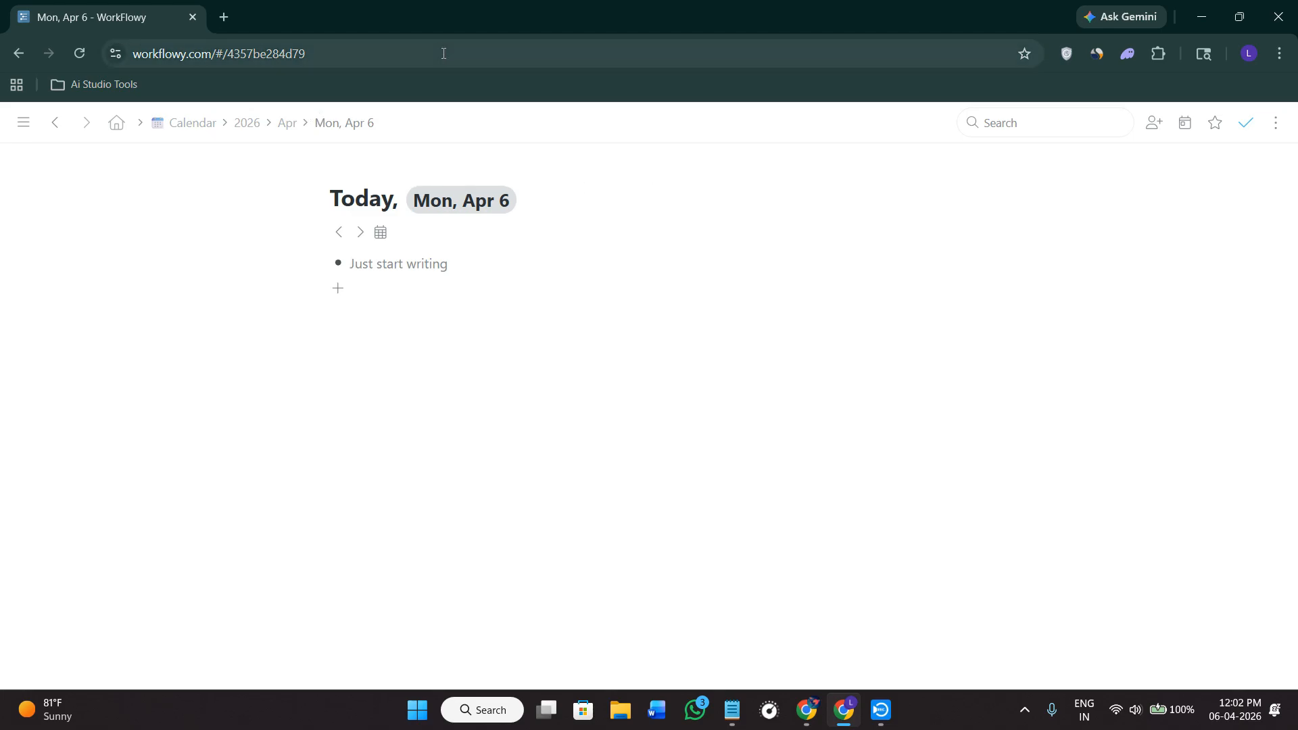
Go to the home list and open the Calendar node from the navigation outline.
left_click(116, 123)
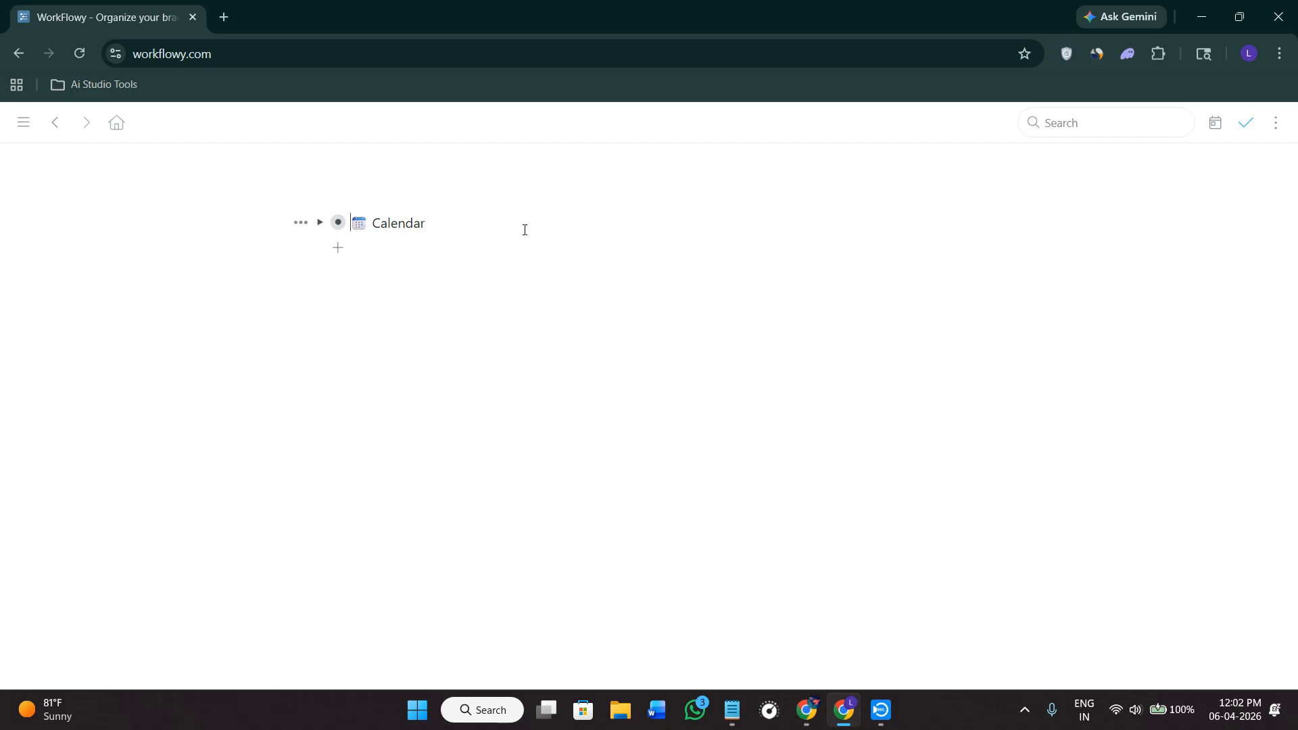
mouse_move(7, 130)
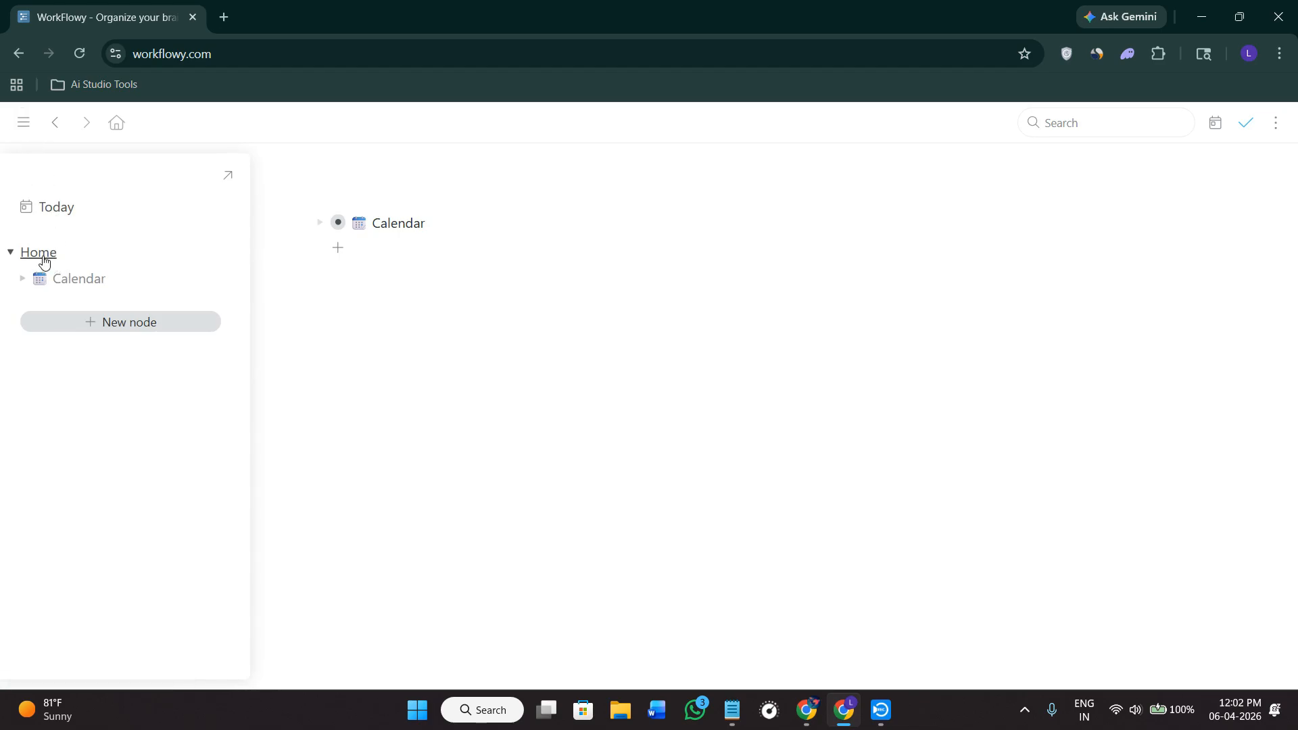
left_click(97, 282)
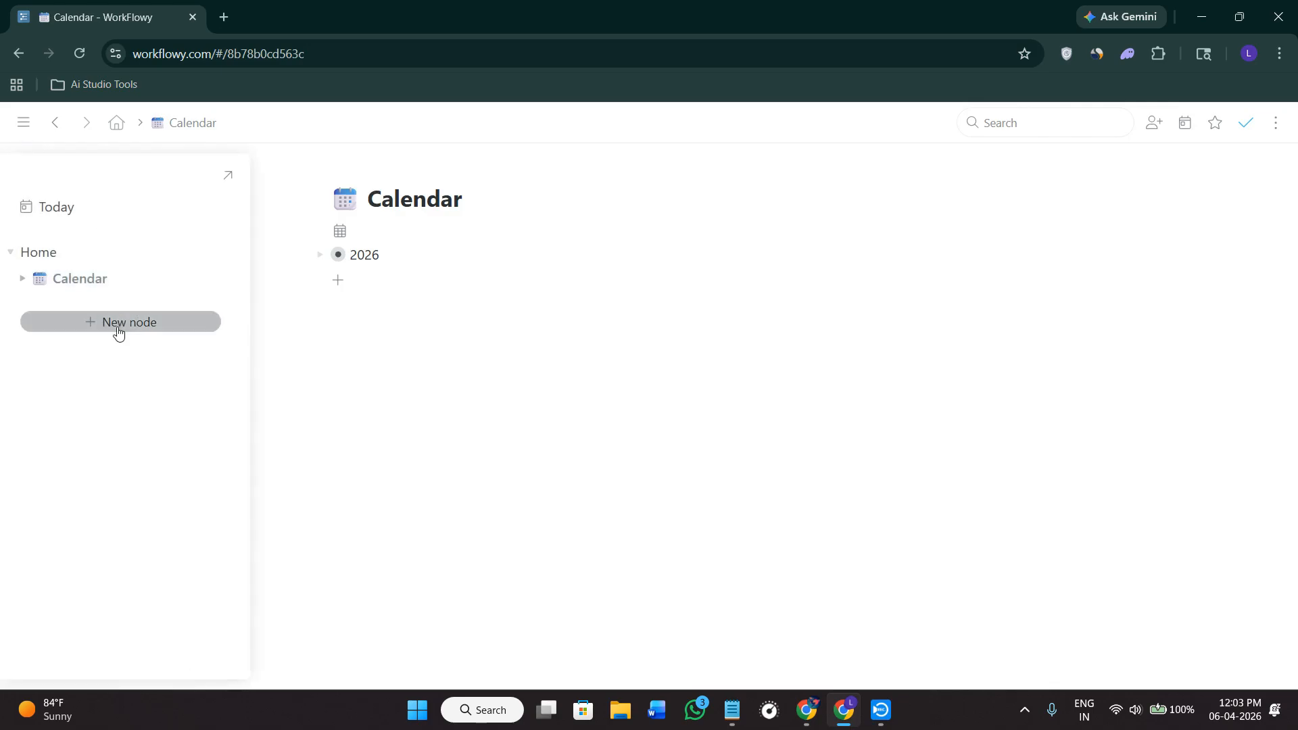
Create a new node titled "hi" and add three empty bullets inside it.
left_click(118, 331)
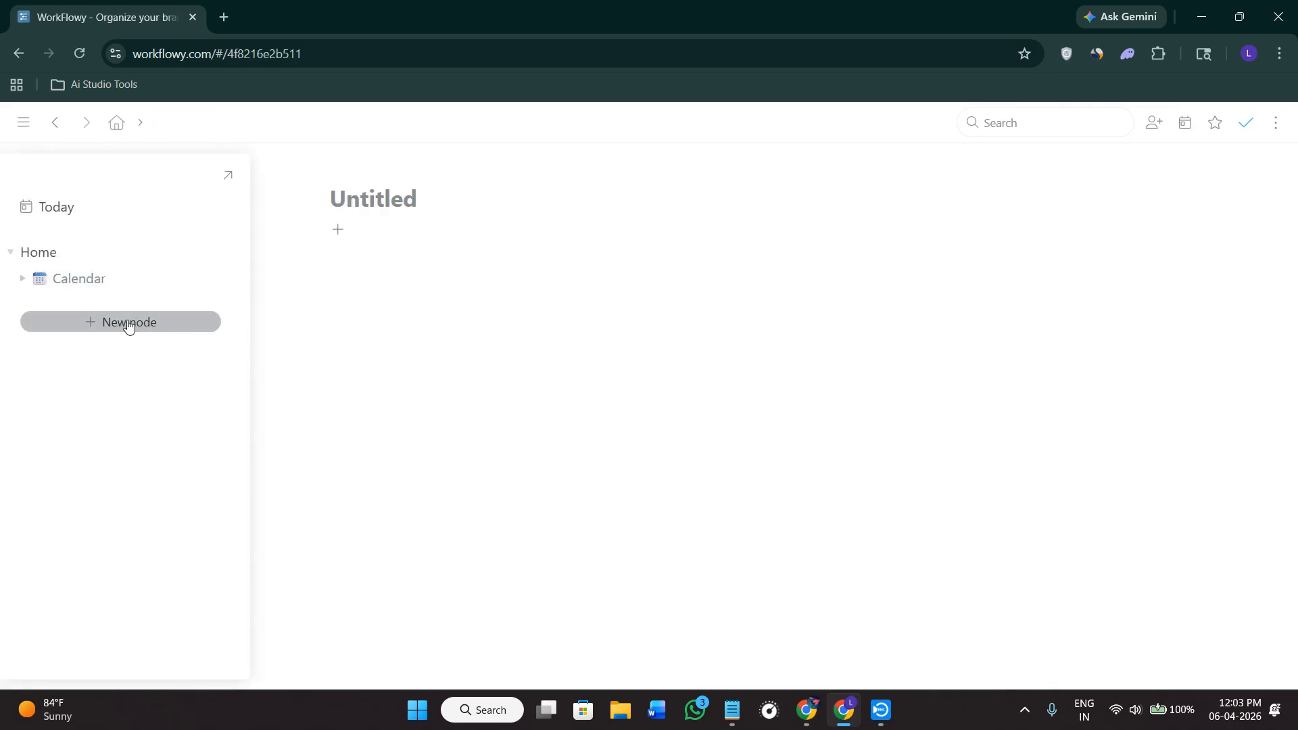
left_click(355, 203)
type("hi")
left_click(339, 230)
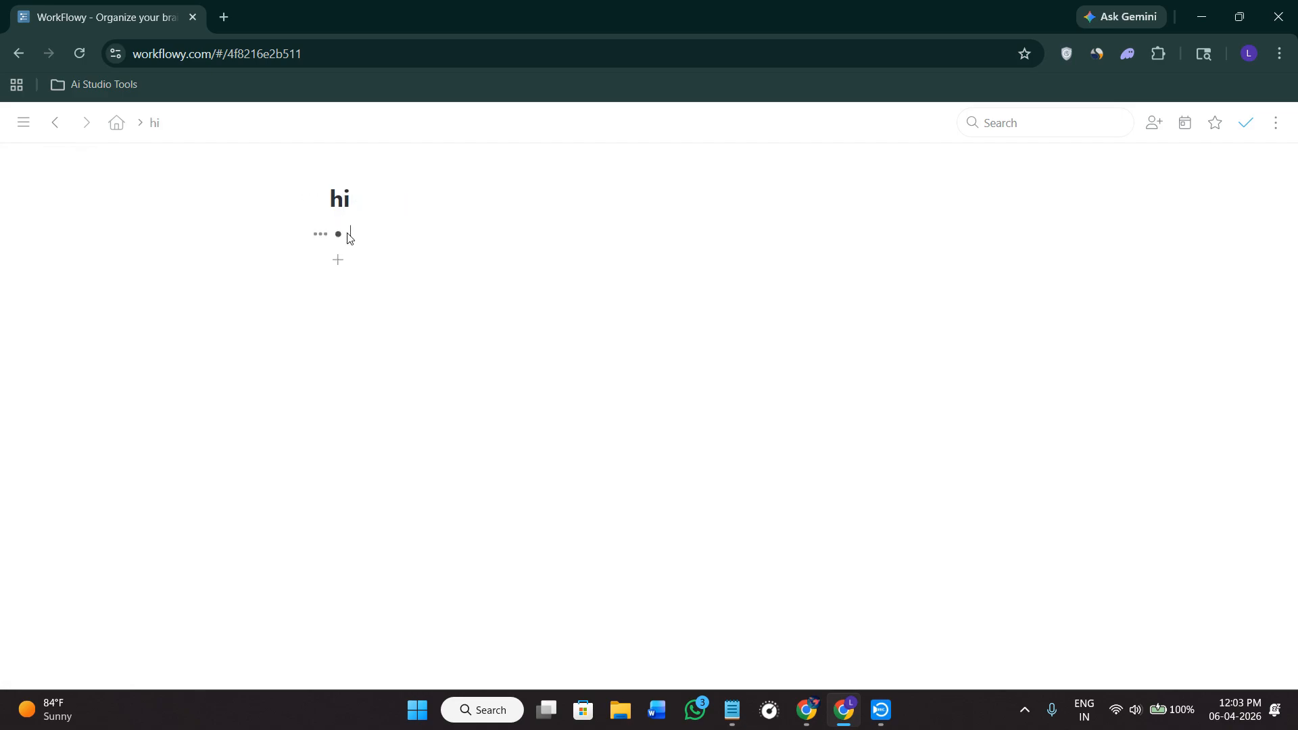
left_click(339, 262)
left_click(337, 284)
Examine the search filters for dates and the additional search operators.
left_click(1007, 130)
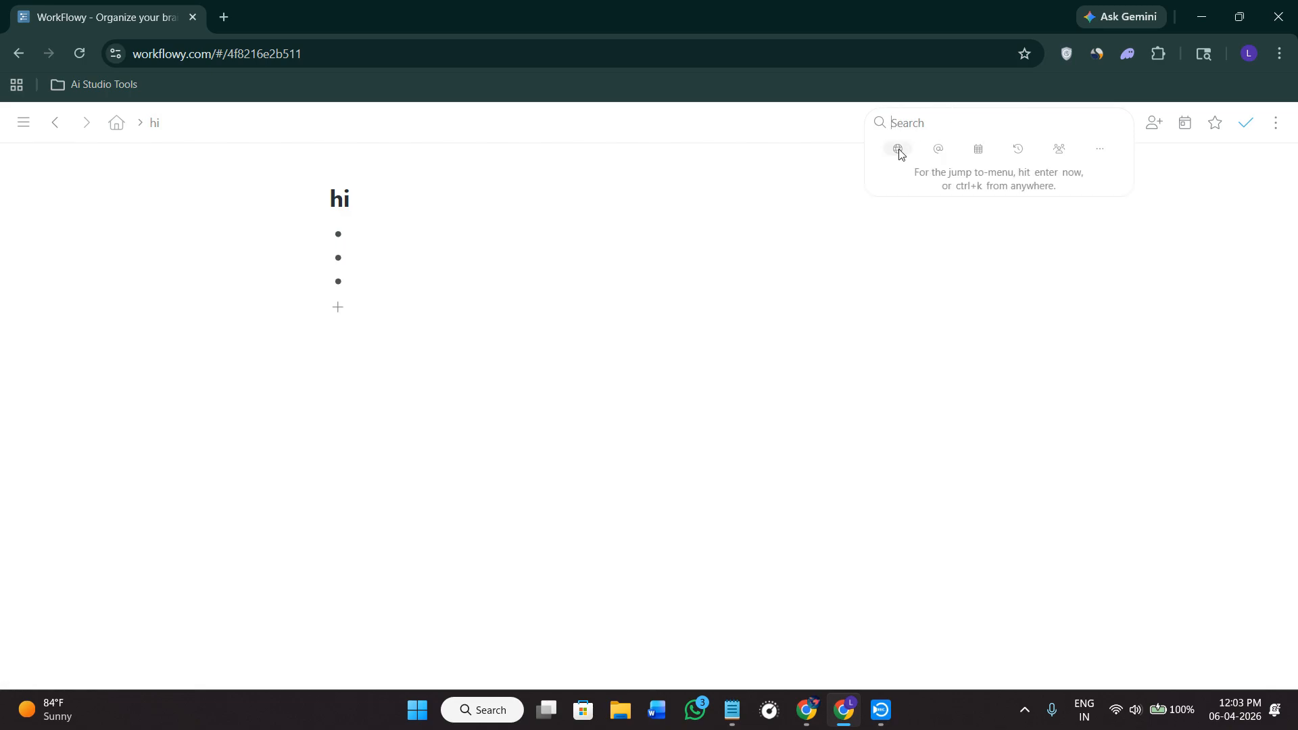
left_click(979, 150)
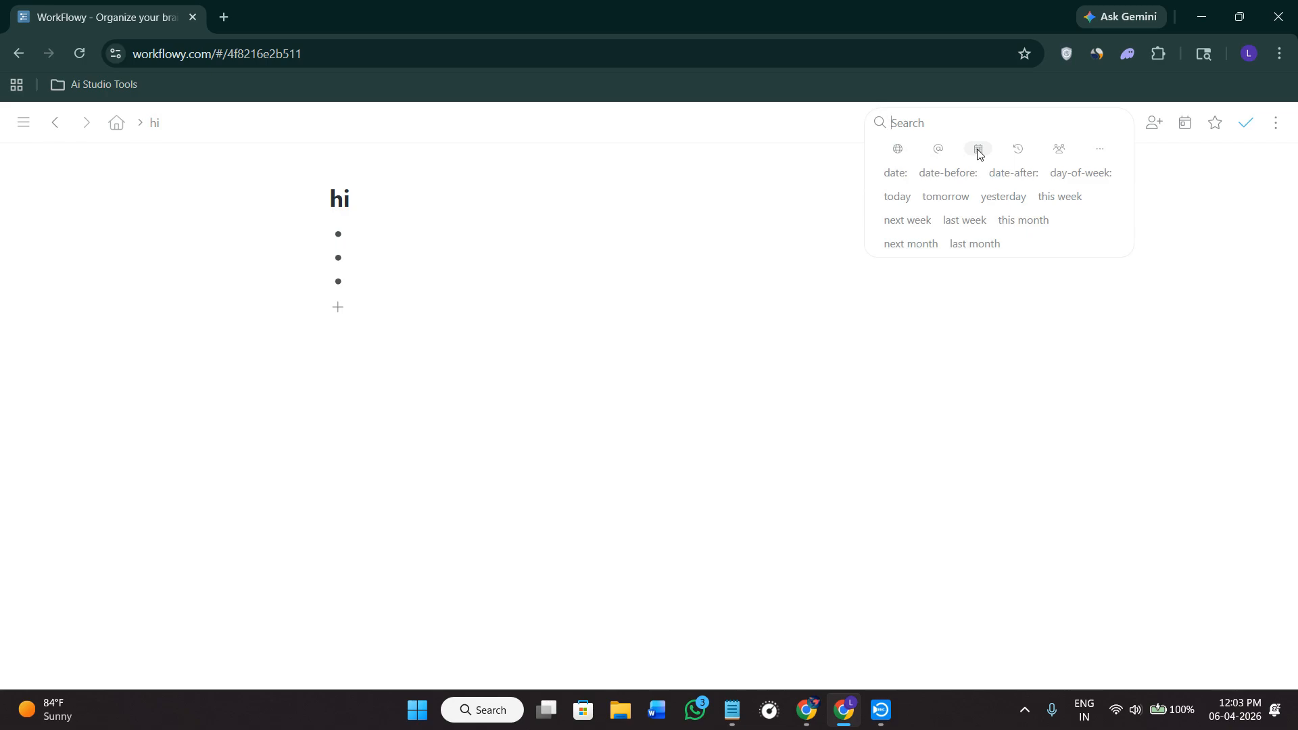
left_click(1101, 149)
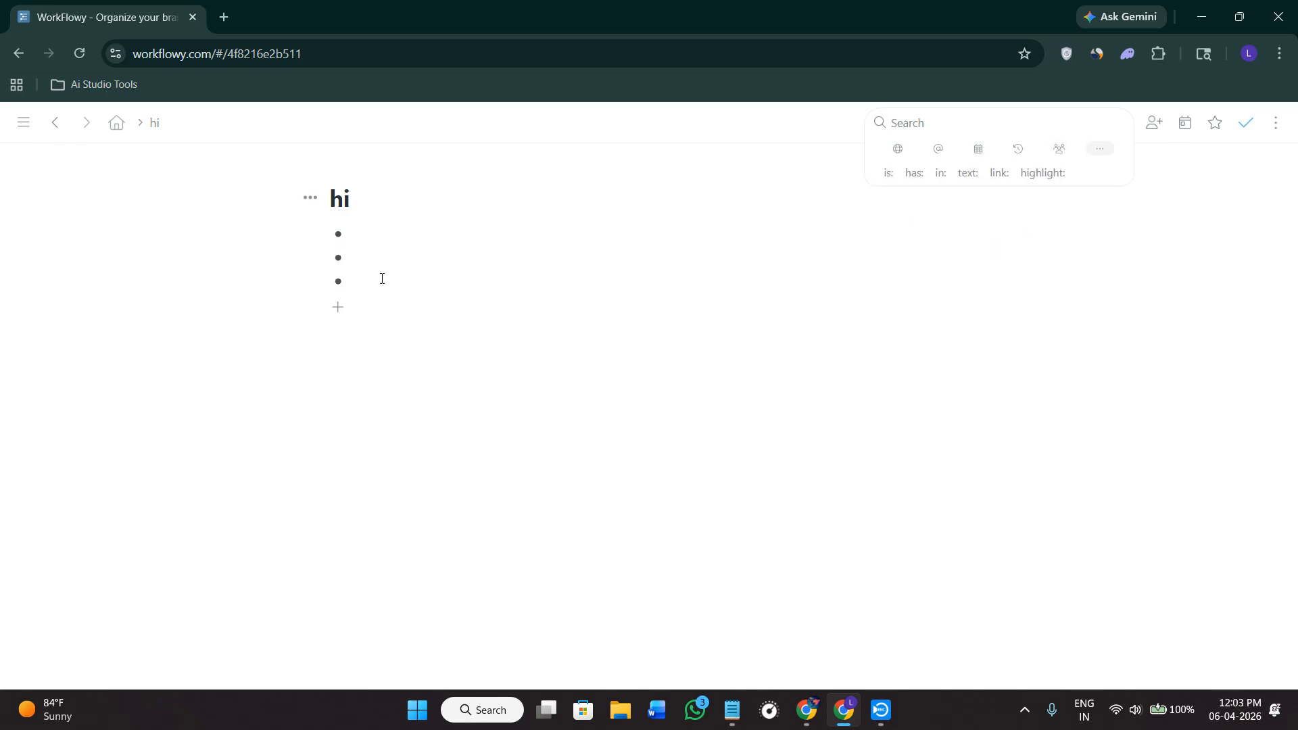
Return through the home list to today's page and write “My YouTube Channel”, in quotation marks, in the first bullet.
left_click(117, 123)
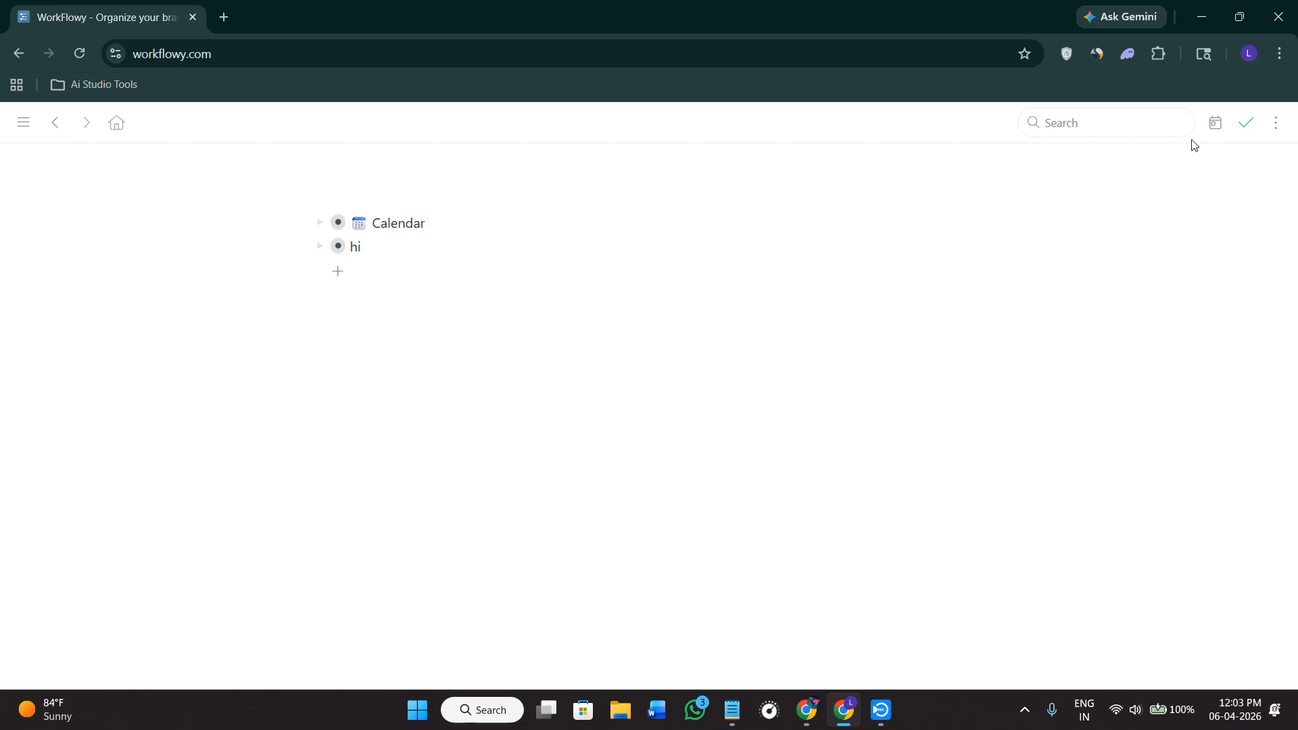
left_click(1216, 122)
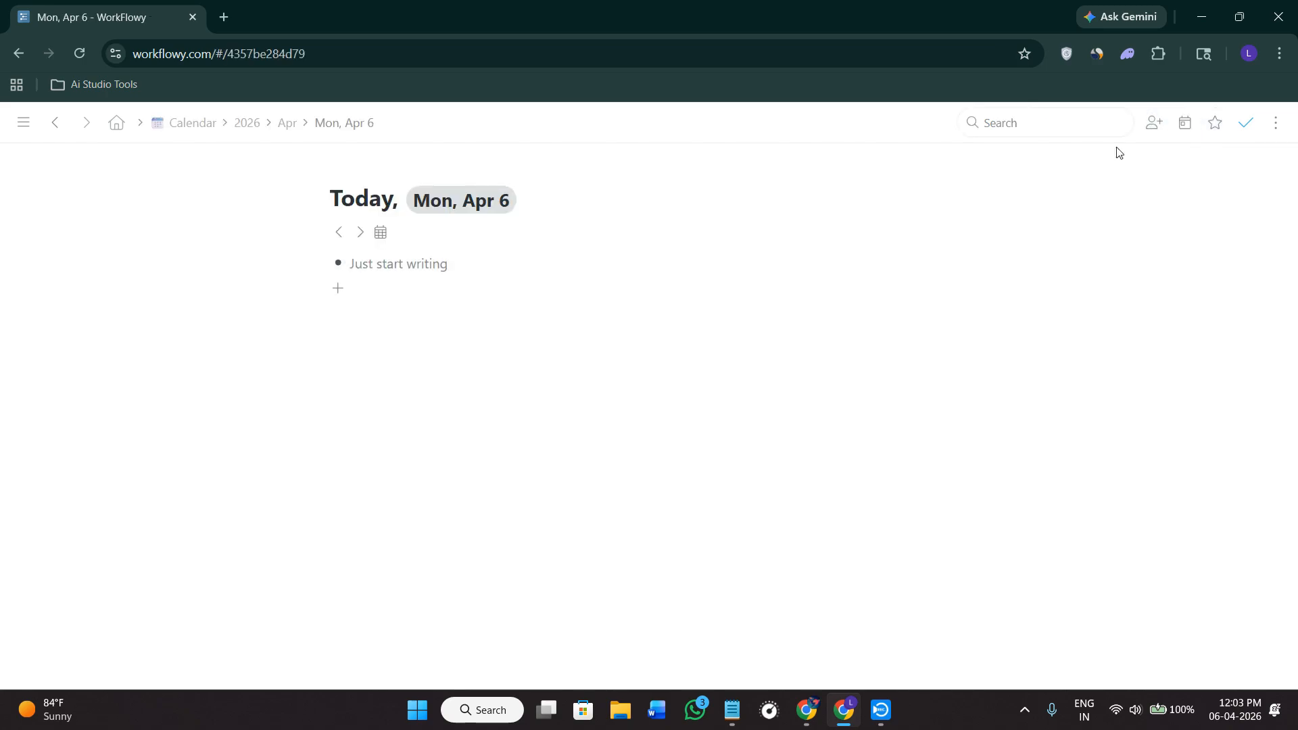
left_click(437, 264)
key("alt+Tab")
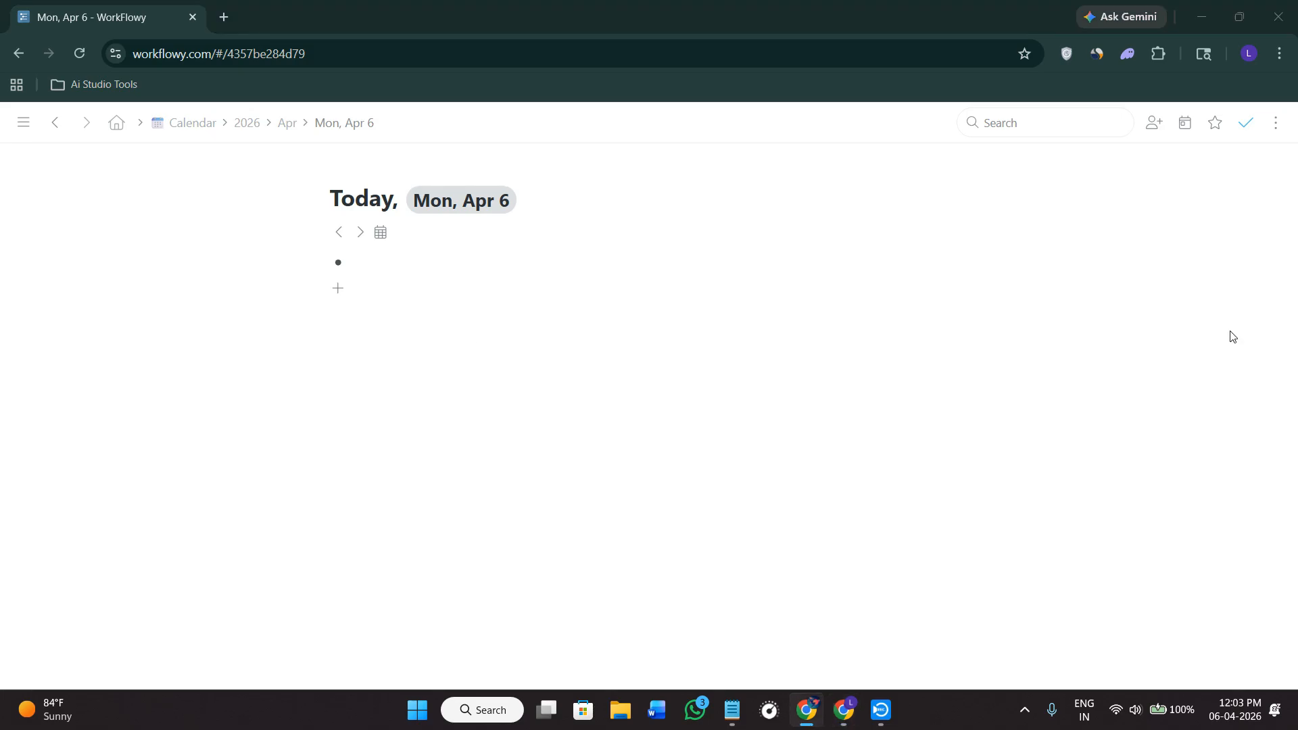
left_click(369, 259)
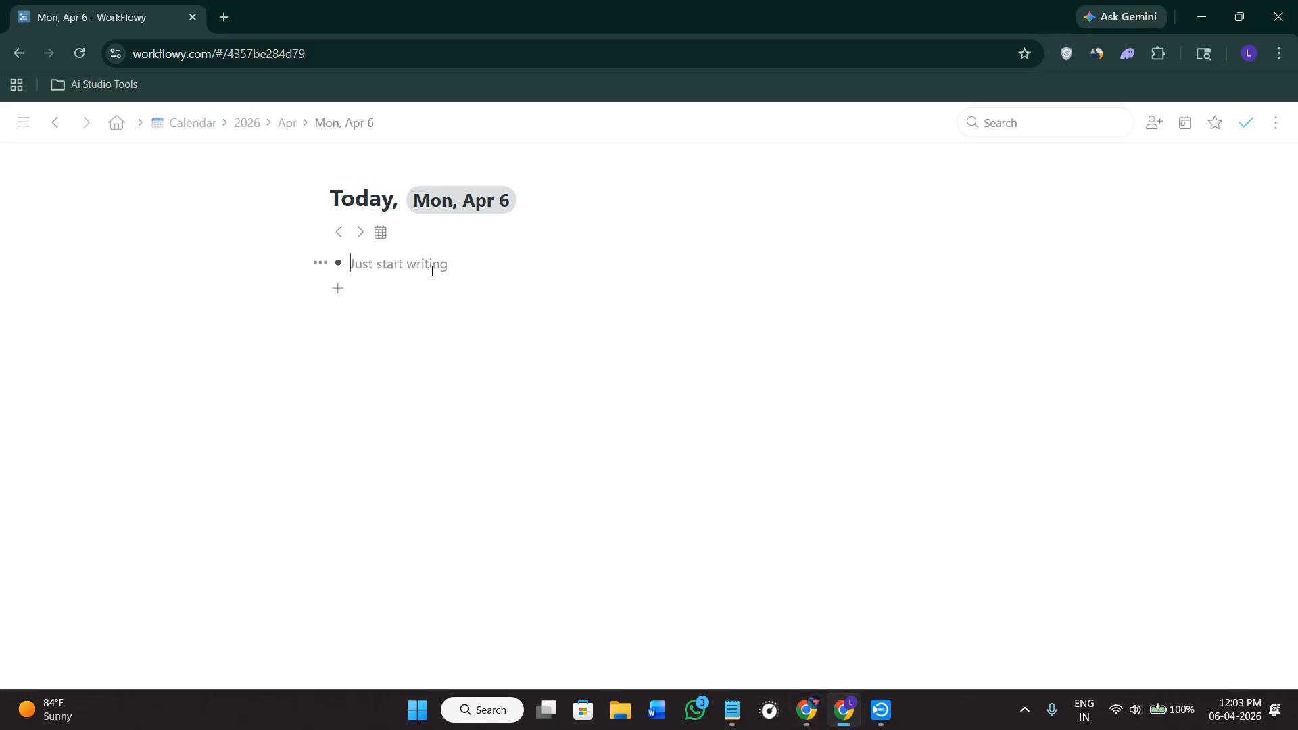
type("\"My YouTube Channel\"")
key("alt+Tab")
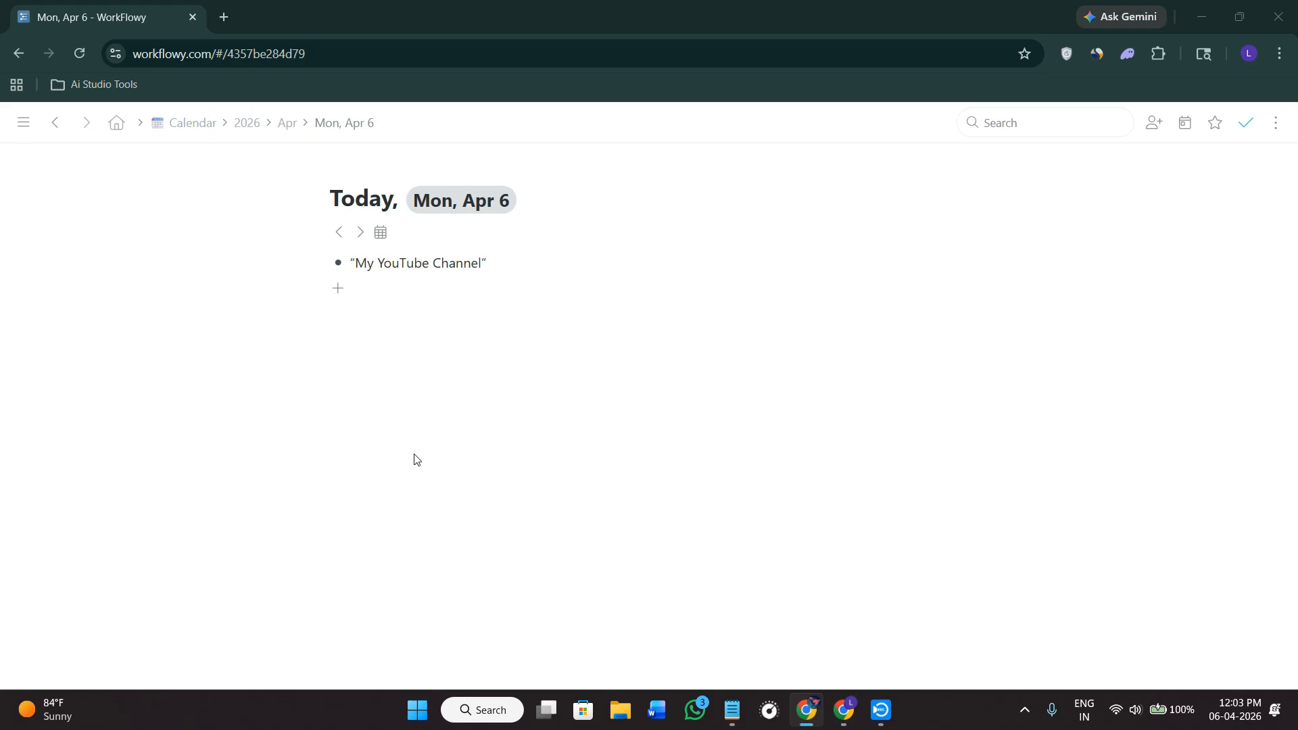
Add the bullets "Content ideas", "Research" and "Upload schedule" on the same level below the YouTube channel bullet.
left_click(373, 289)
left_click(339, 288)
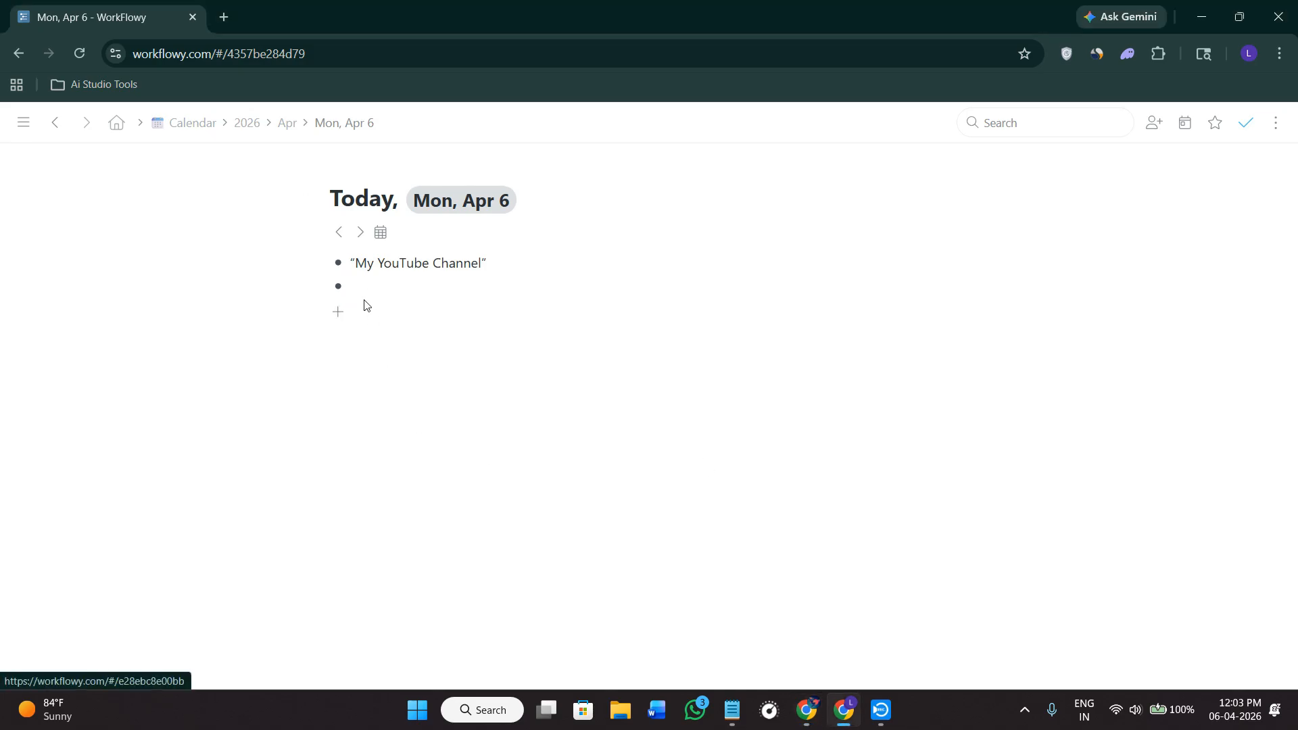
type("Content ideas")
key("alt+Tab")
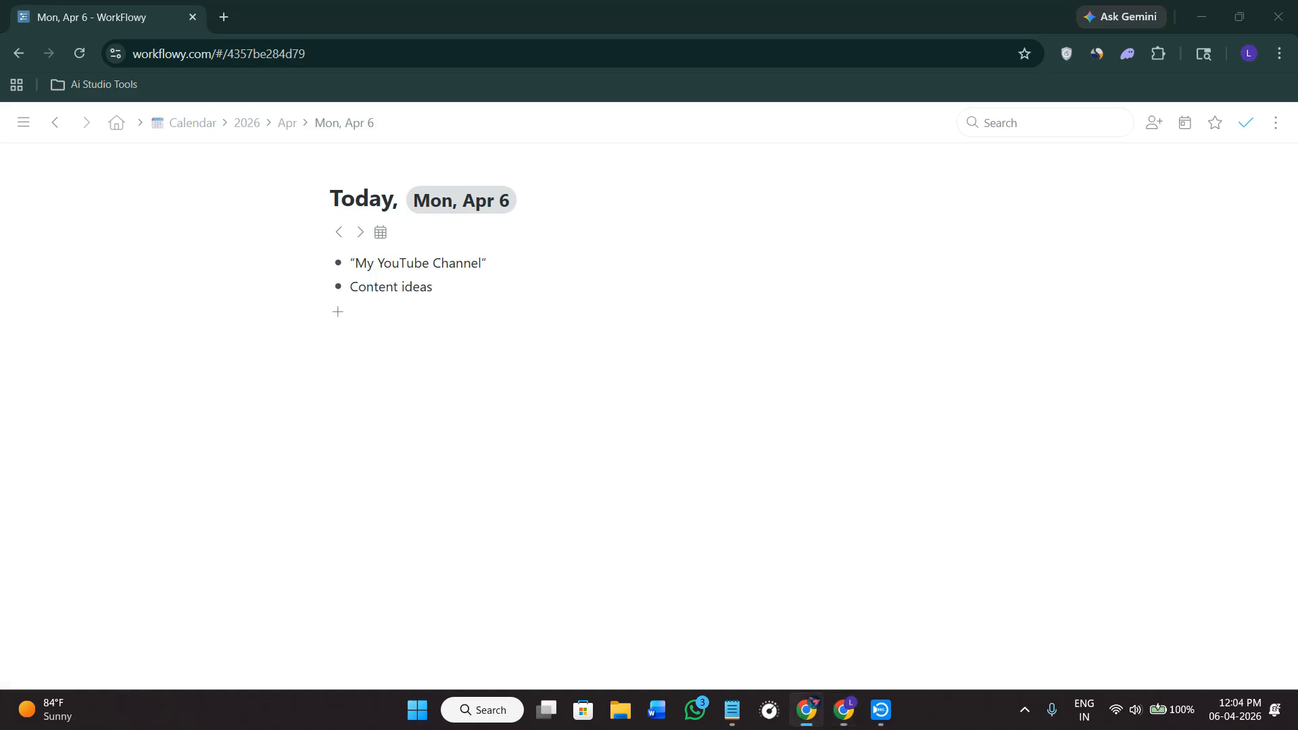
left_click(338, 312)
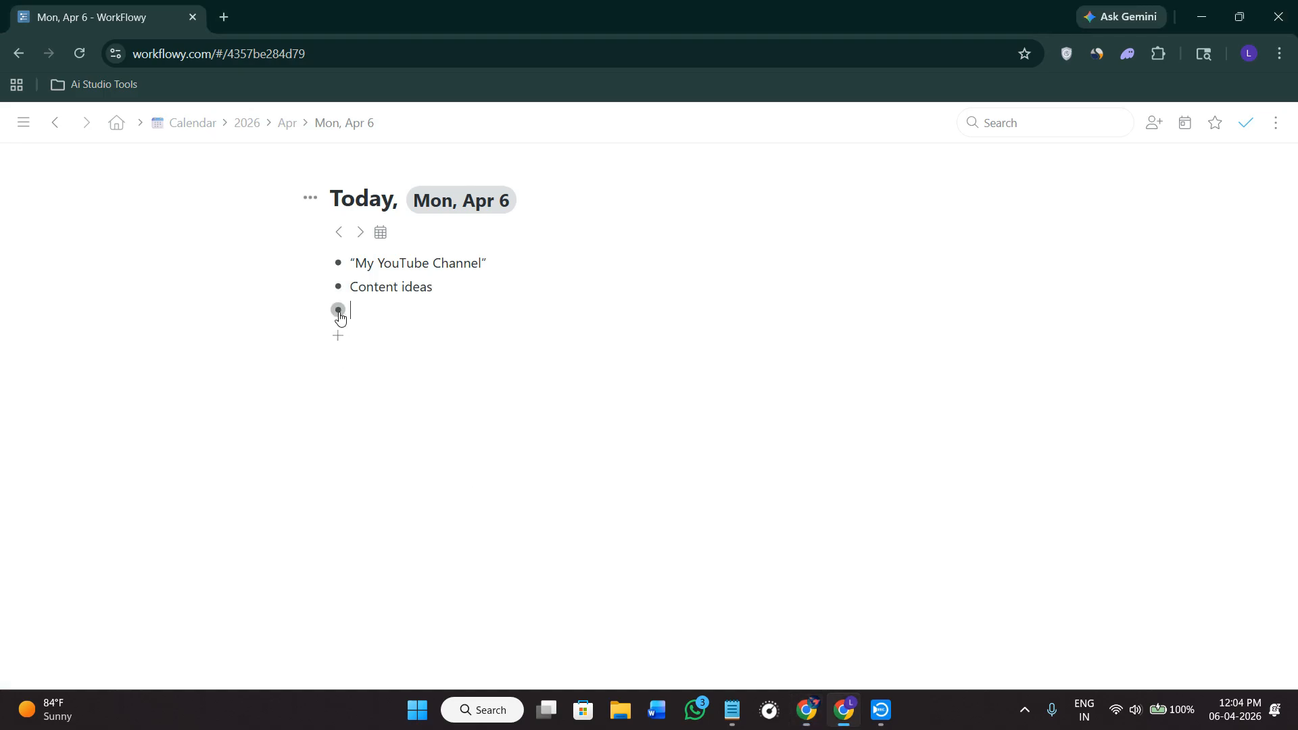
type("Research")
key("alt+Tab")
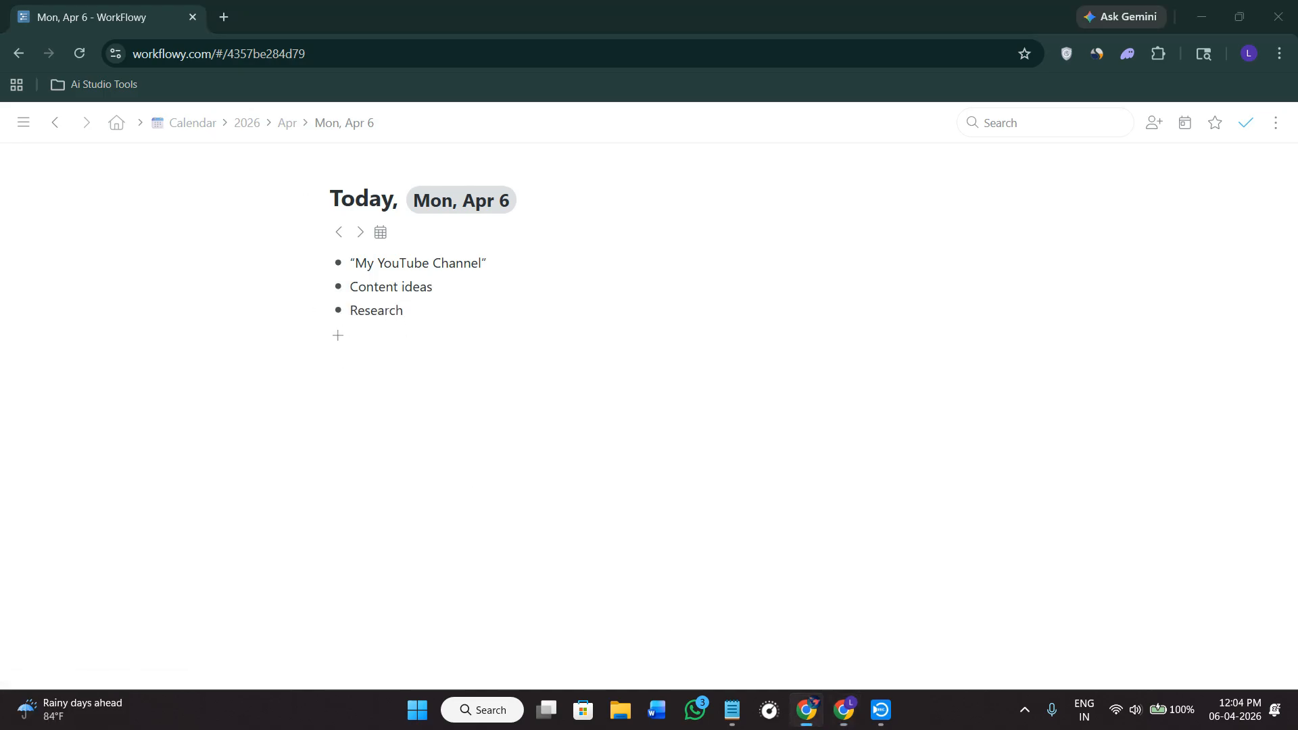
left_click(337, 338)
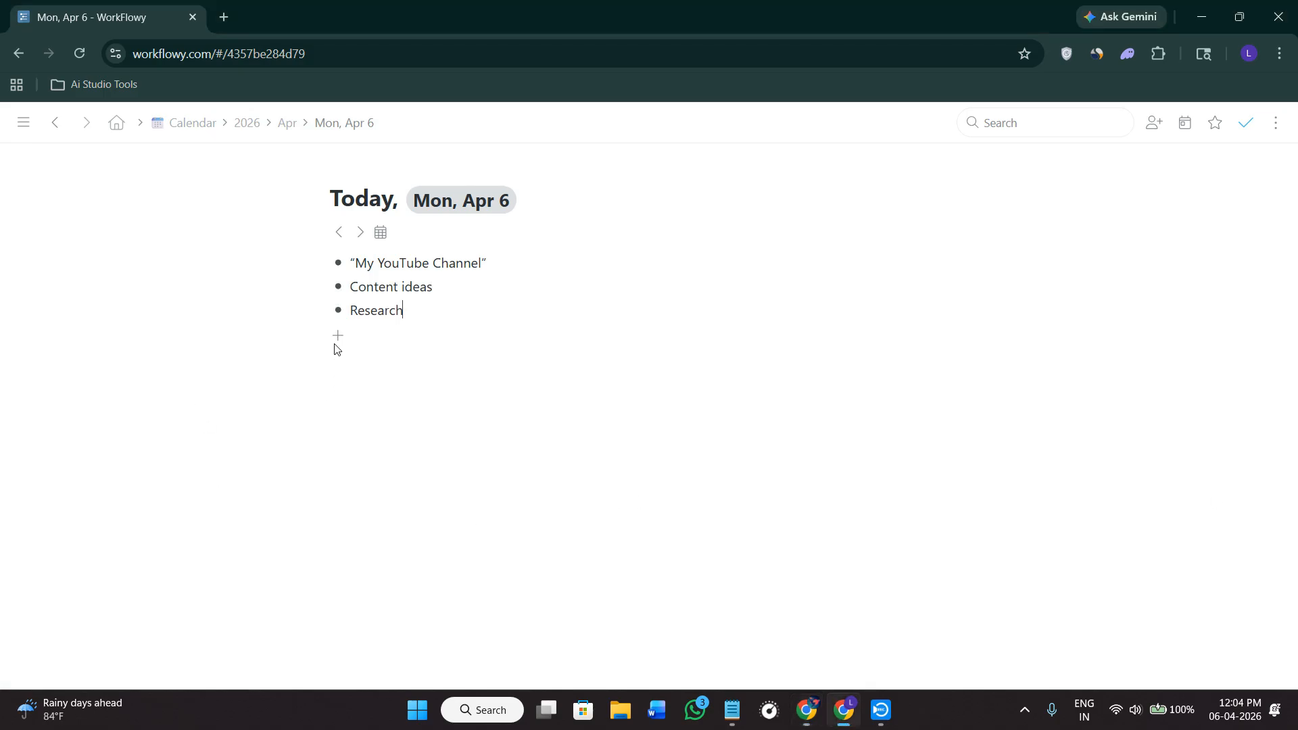
type("Upload schedule")
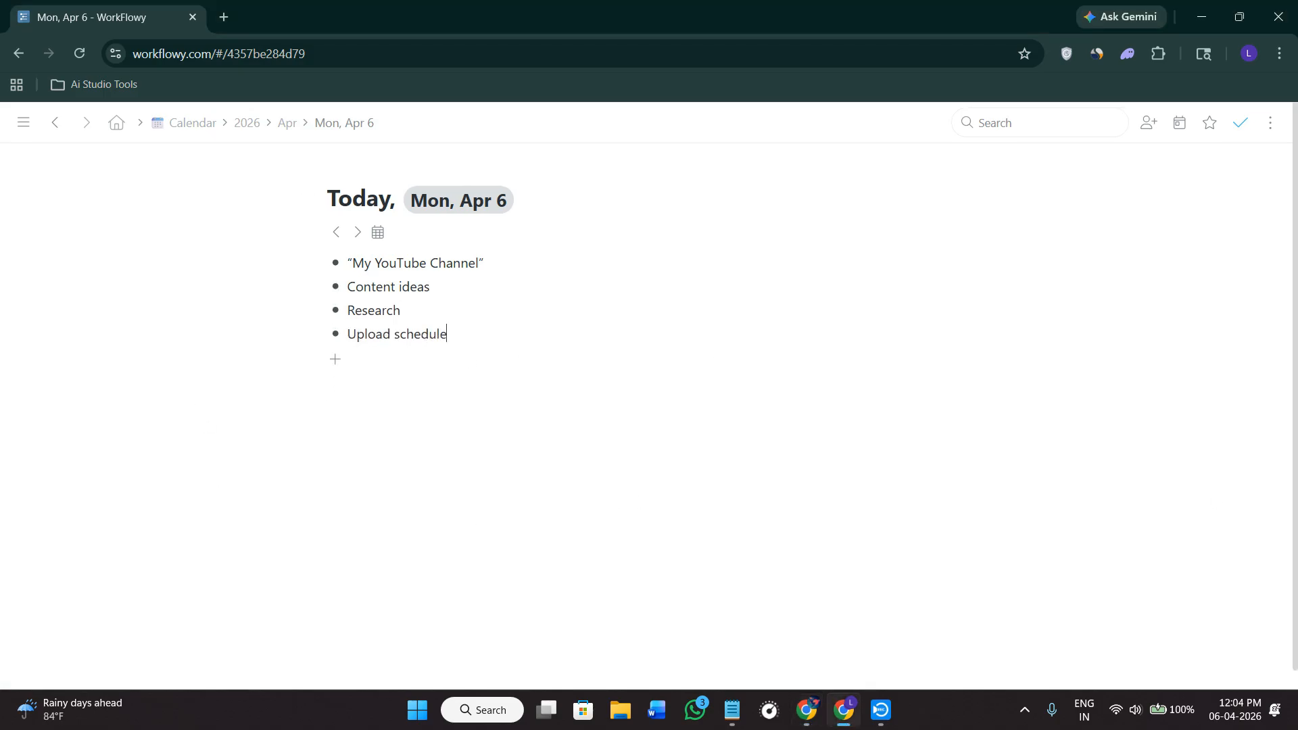
key("alt+Tab")
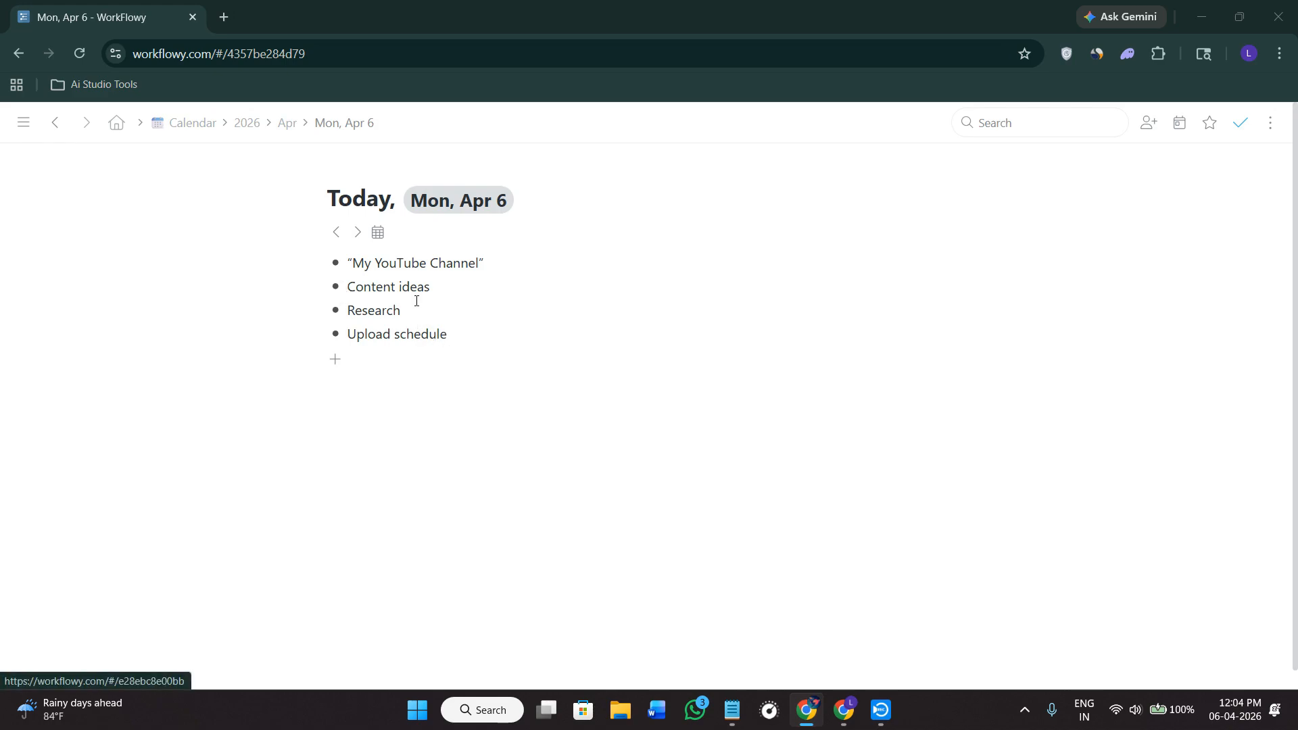
Delete the Content ideas, Research and Upload schedule bullets.
left_click_drag(470, 336, 321, 292)
key("BackSpace")
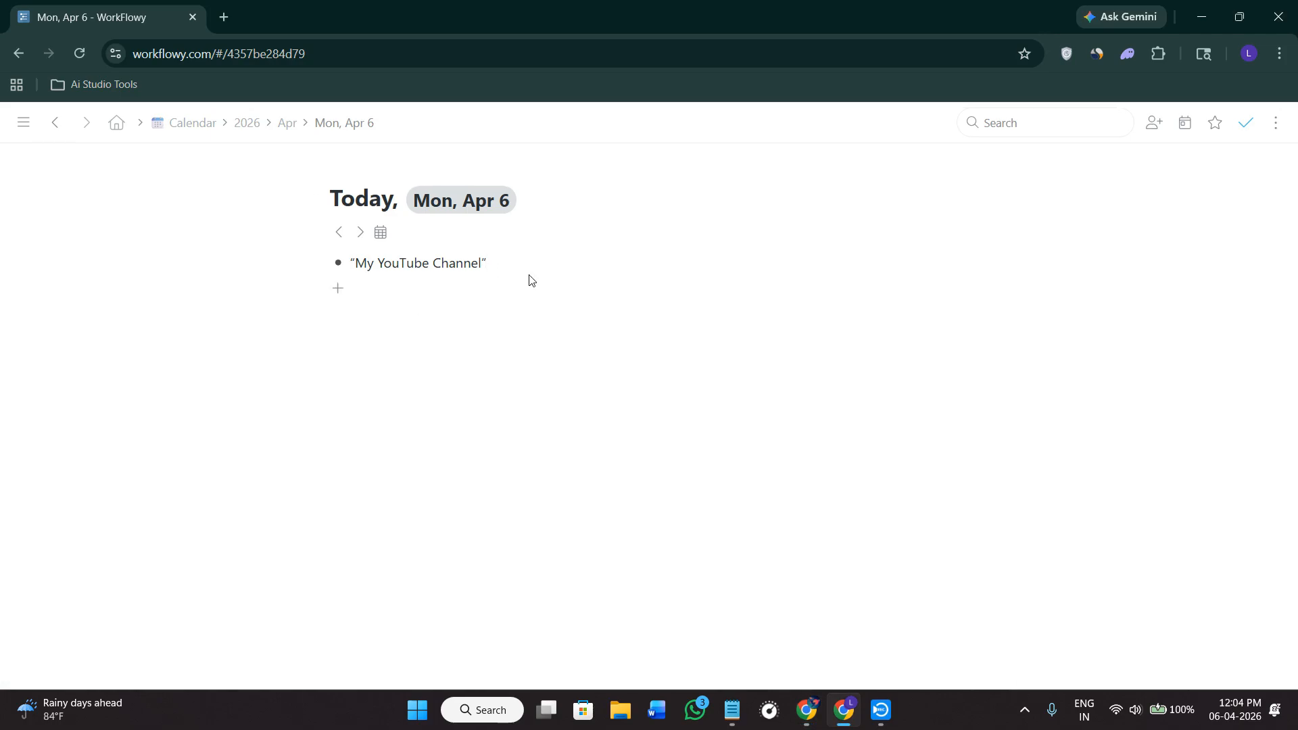
Add an indented sub-bullet "Content ideas" under the YouTube channel bullet.
key("Return")
key("Tab")
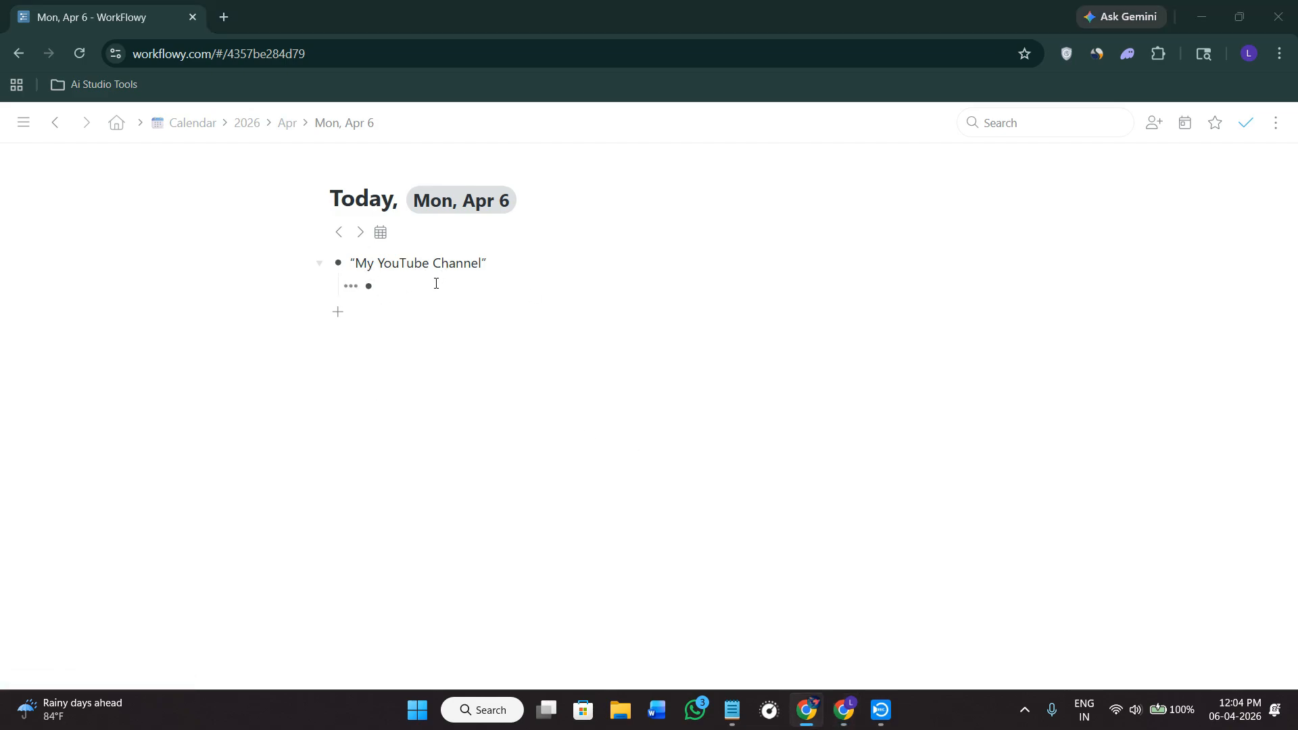
type("Content ideas")
left_click(472, 293)
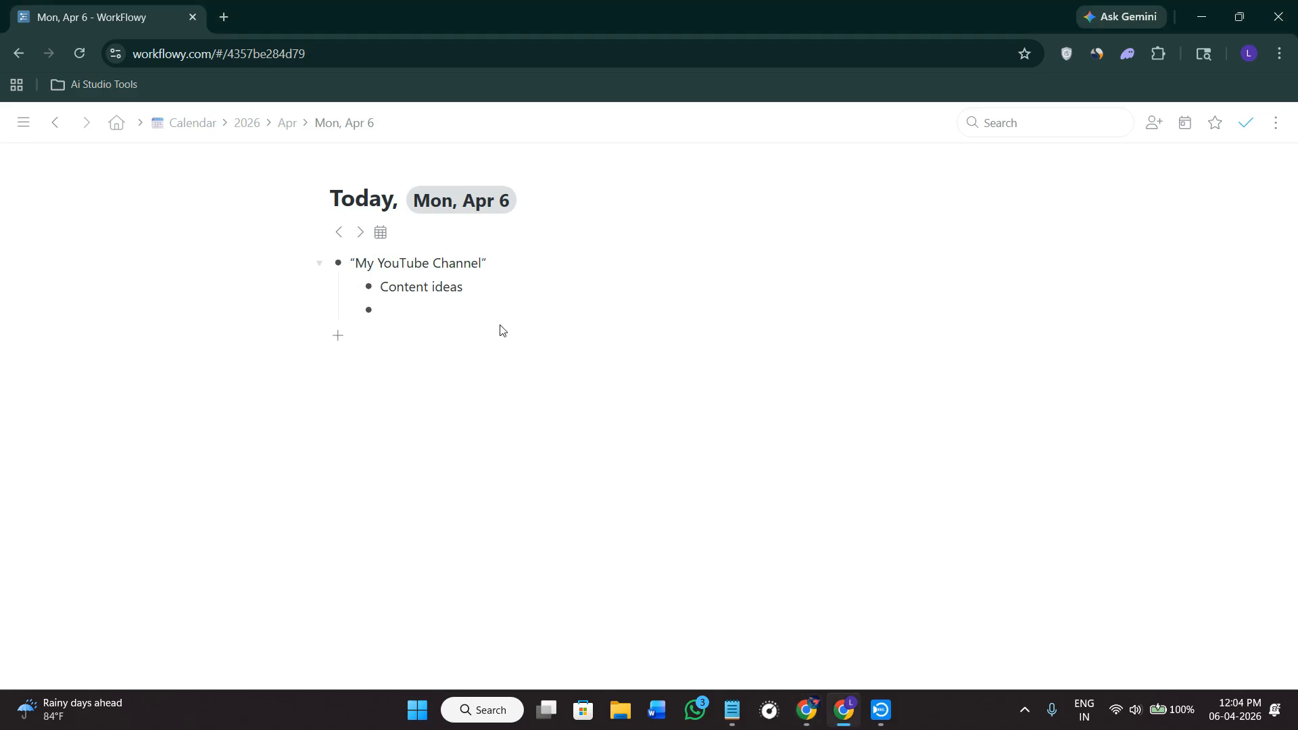
Nest the bullets "Research topics" and "Check Google Trends" one level under Content ideas.
left_click(380, 314)
key("Tab")
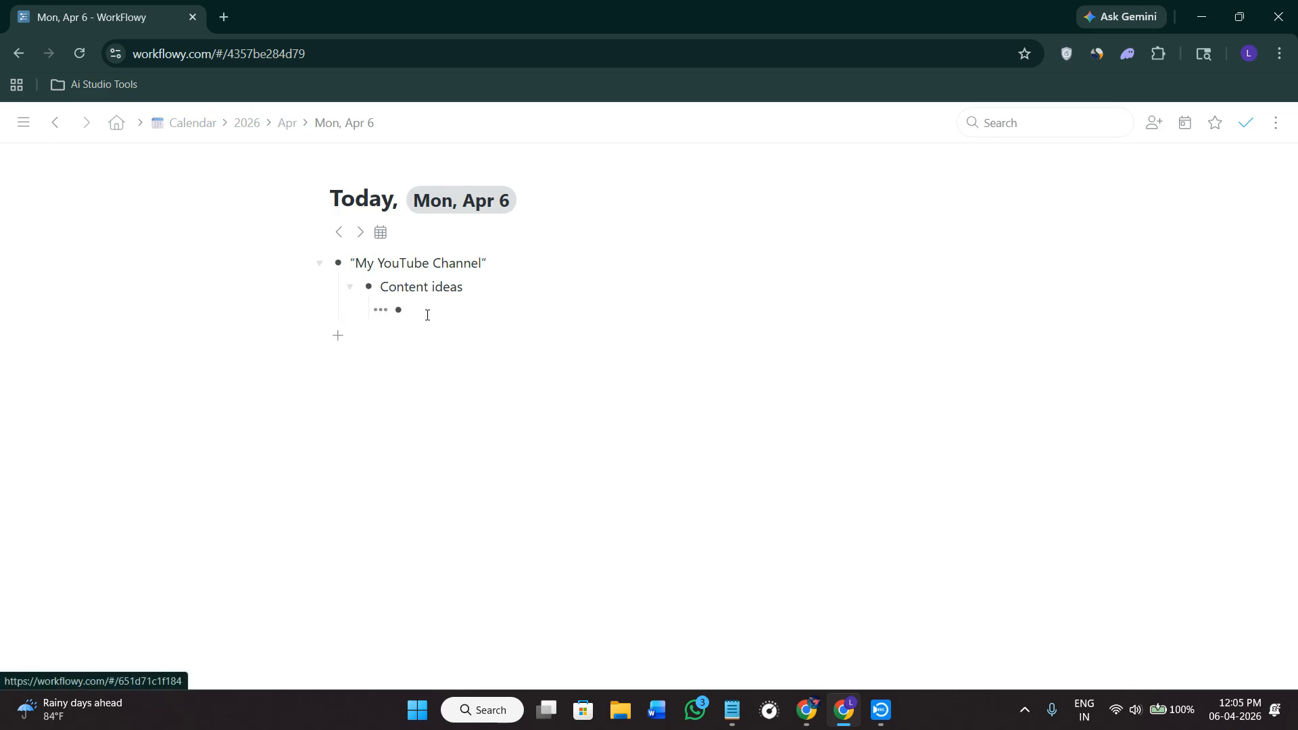
type("Research topics")
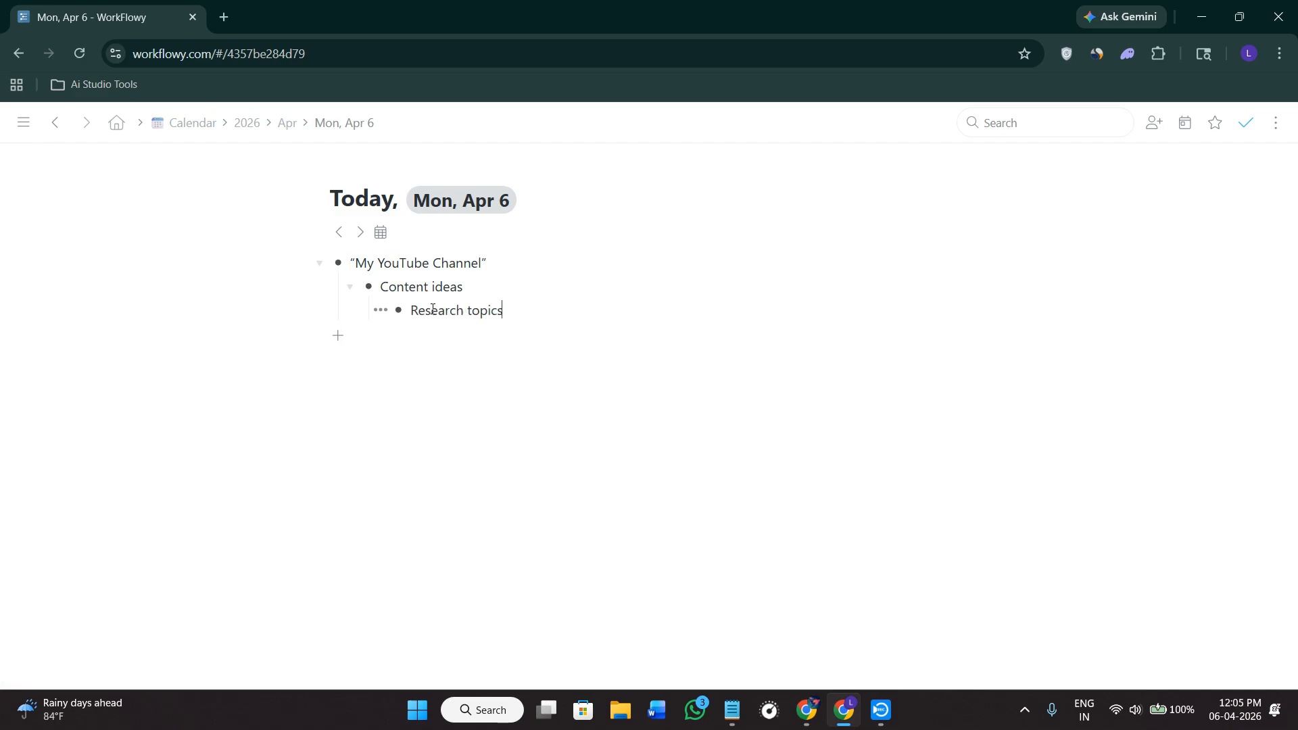
left_click(526, 313)
key("Return")
type("Check Google Trends")
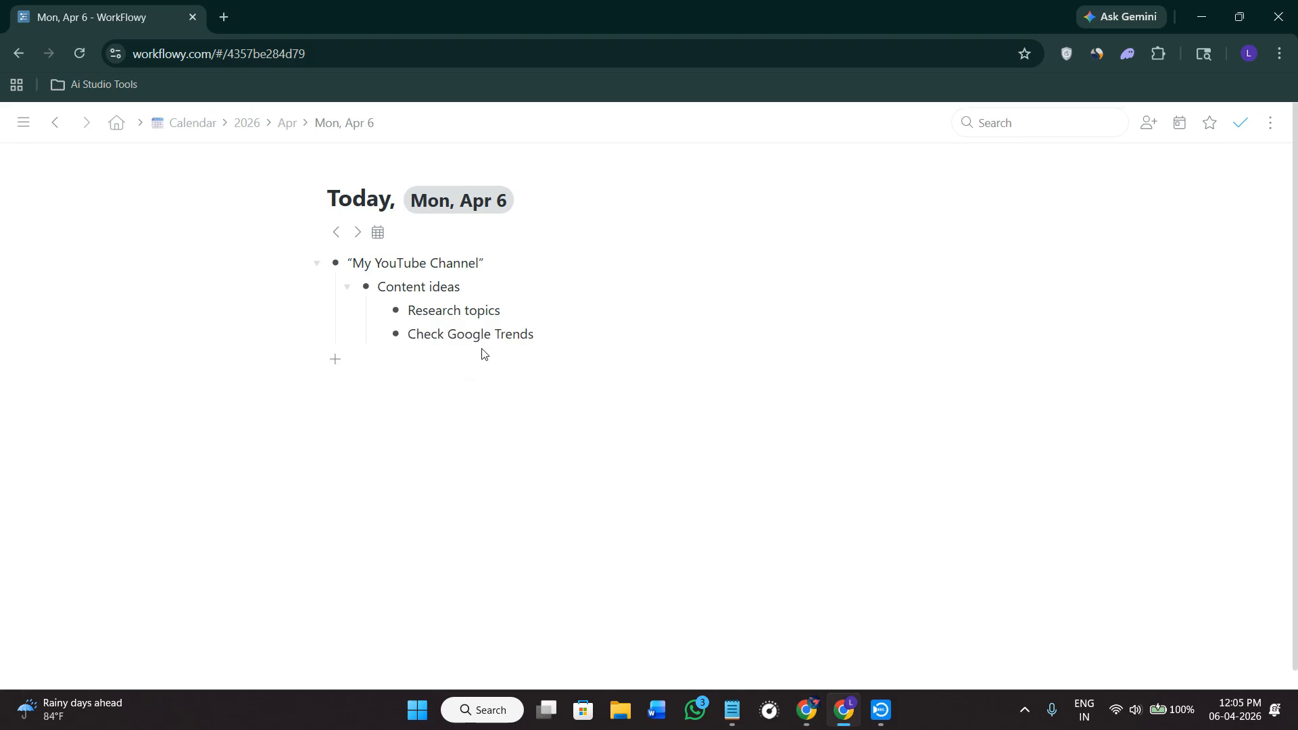
key("alt+Tab")
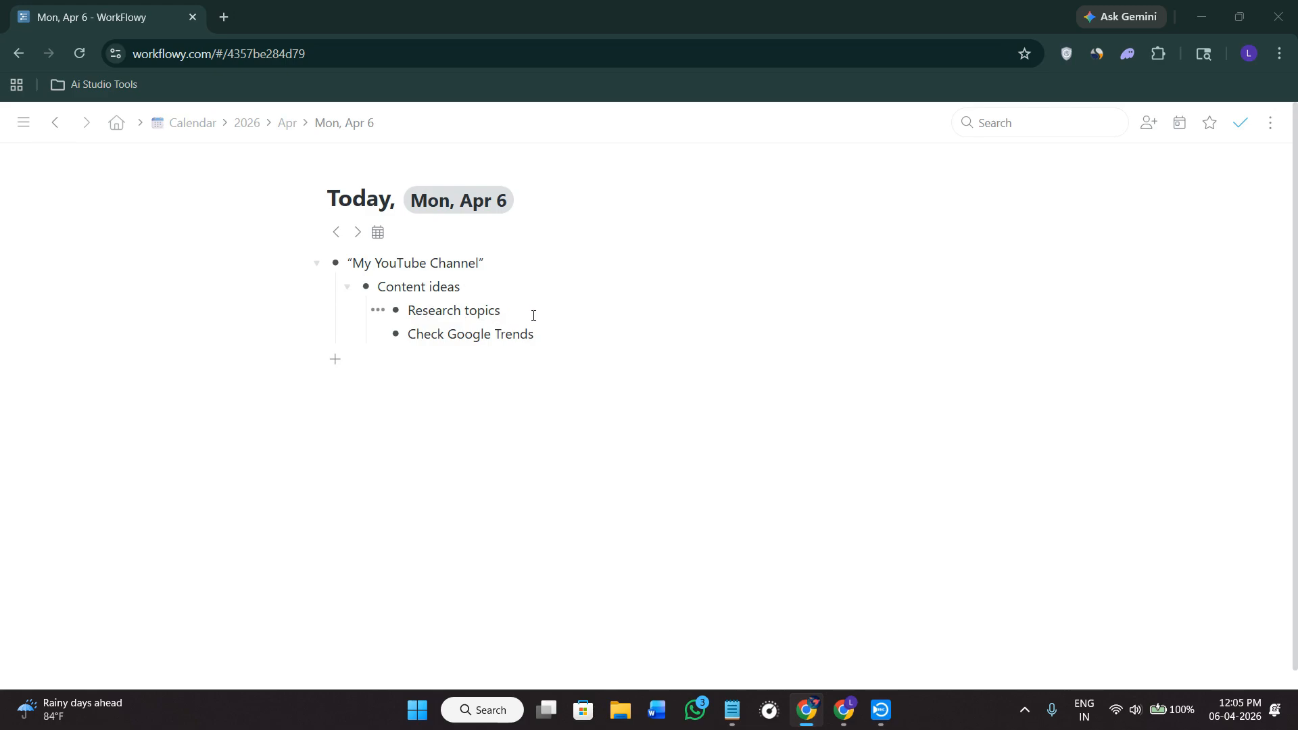
Review the actions available for the Content ideas bullet without applying any.
left_click(321, 286)
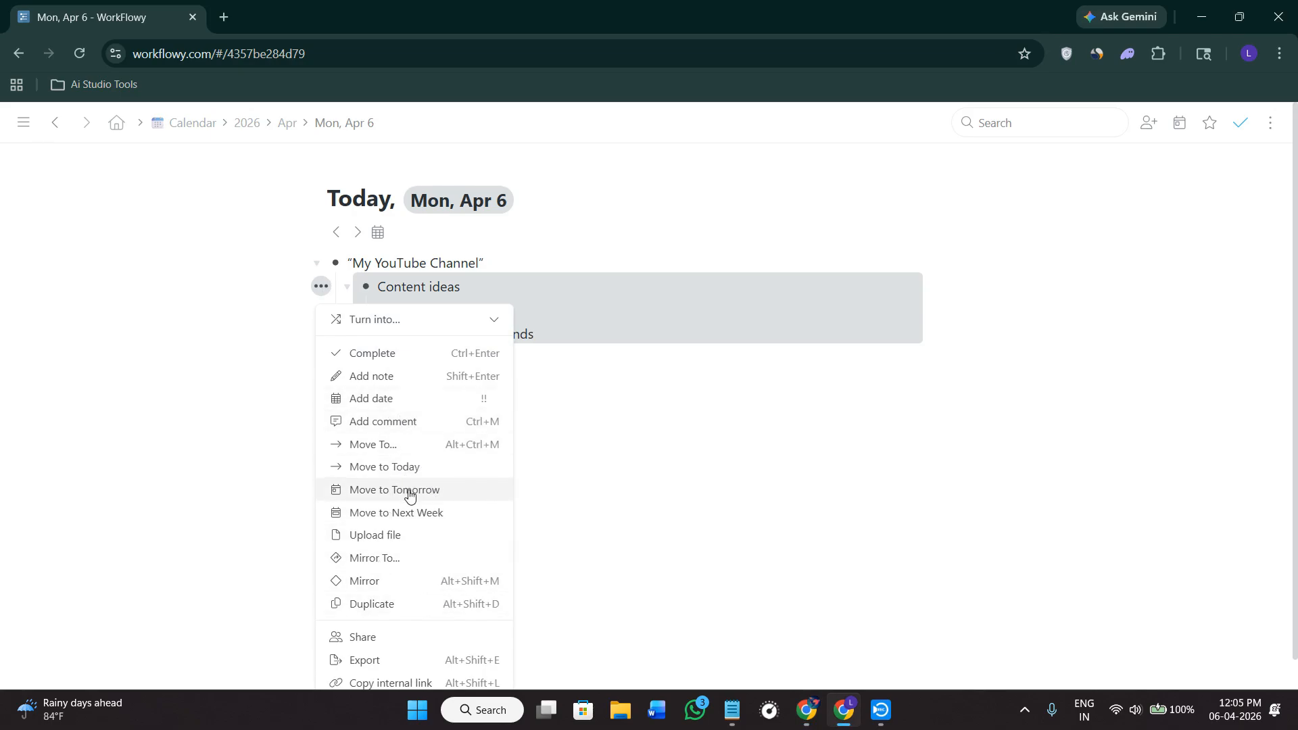
right_click(545, 294)
left_click(480, 389)
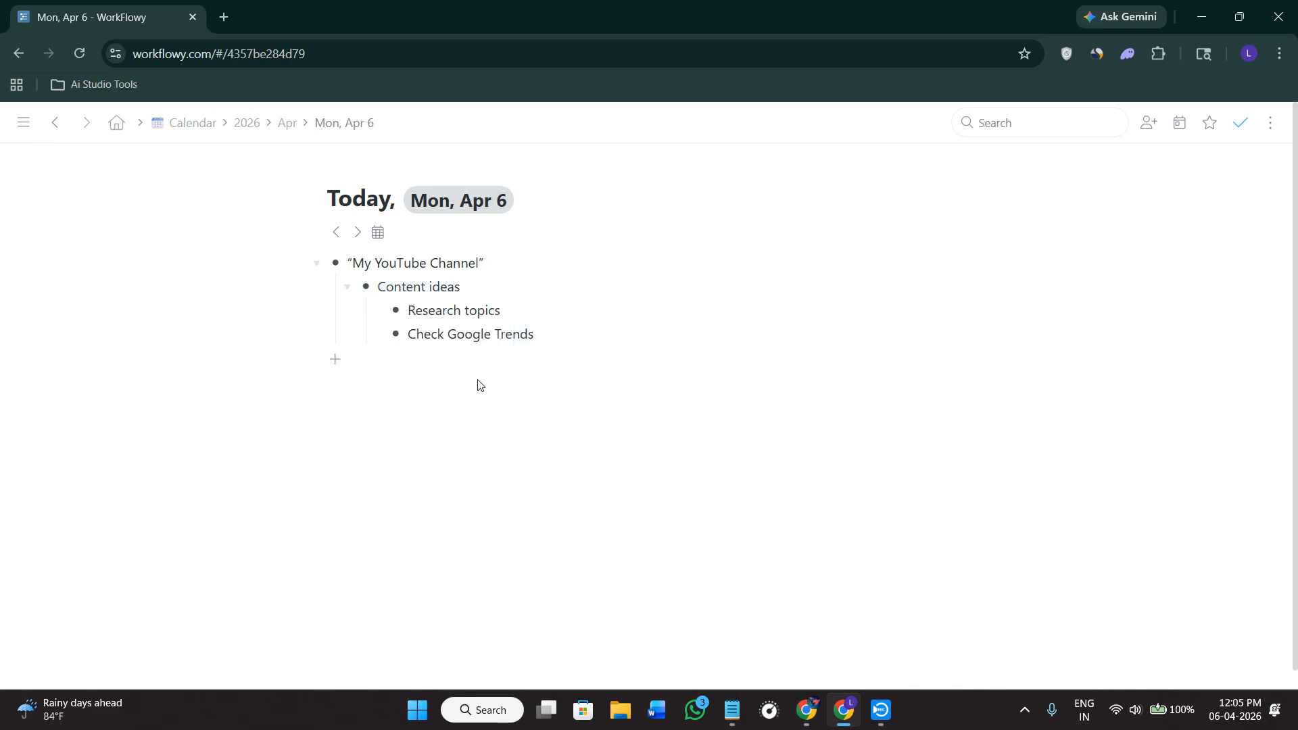
Add an empty bullet at the top level below the YouTube channel outline.
left_click(336, 360)
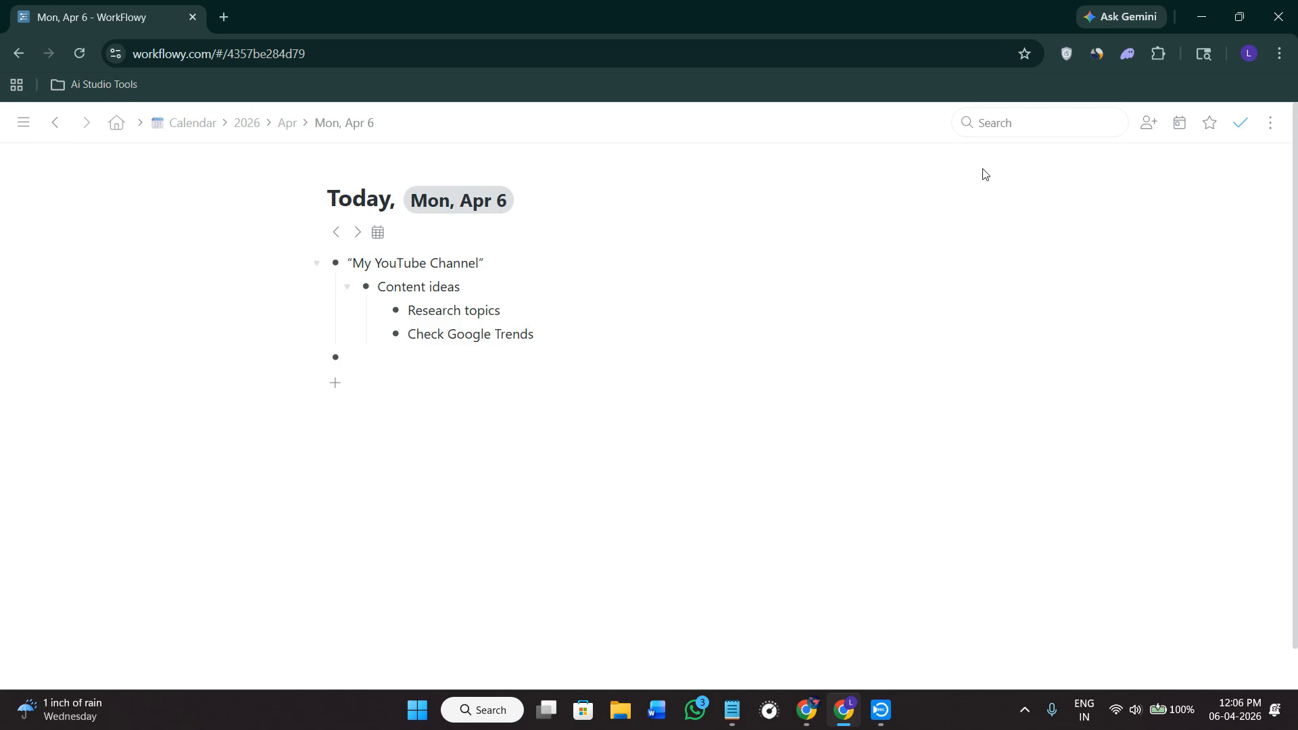
Examine the filter options offered by the page search without running a search.
left_click(1000, 128)
scroll(942, 168, "down", 1)
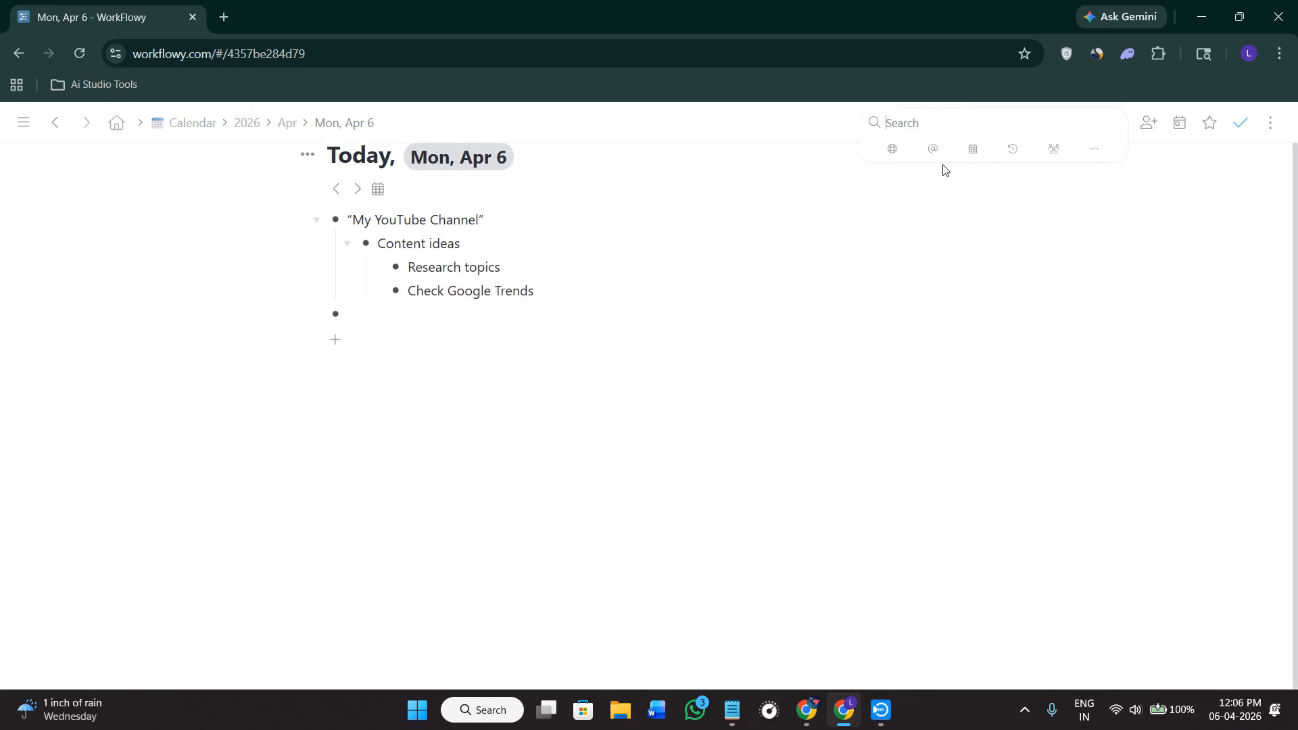
mouse_move(1014, 157)
mouse_move(1053, 160)
mouse_move(892, 153)
mouse_move(1097, 150)
key("Escape")
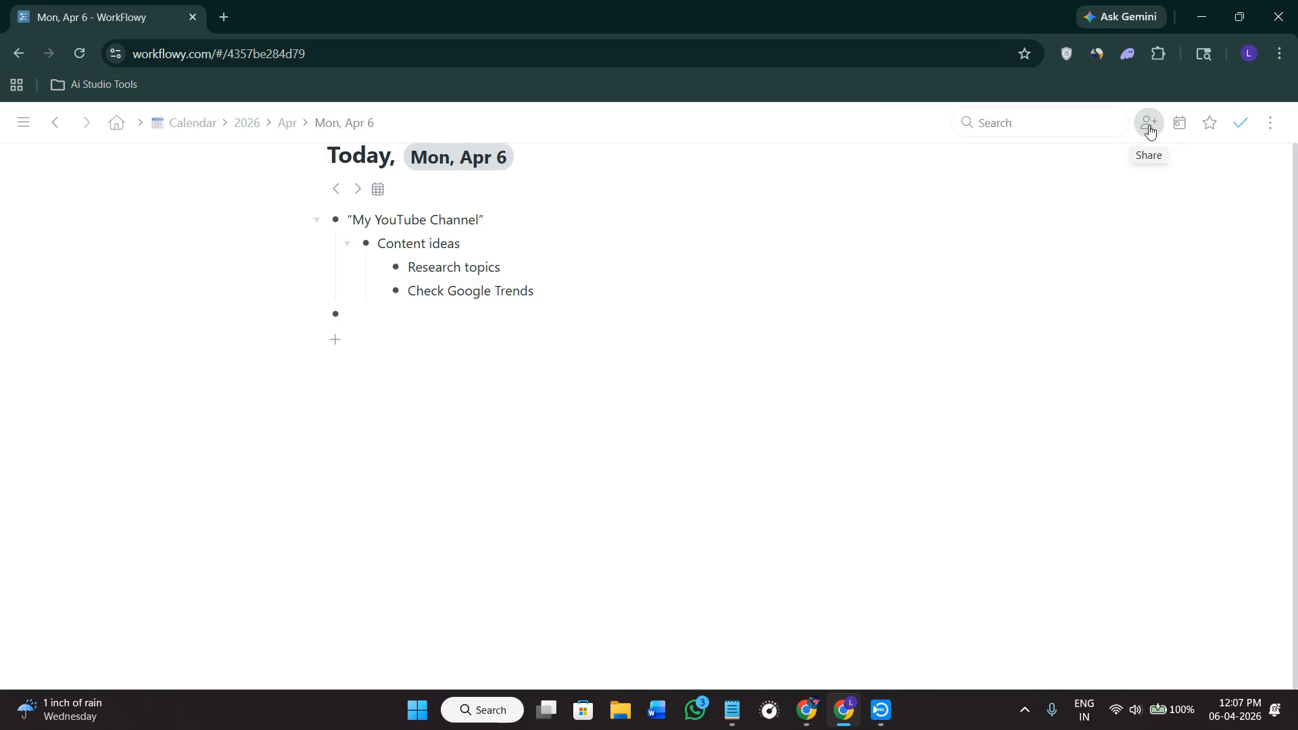
Review the invitation permission levels for sharing today's page and try to send an invite without an email address.
left_click(1151, 127)
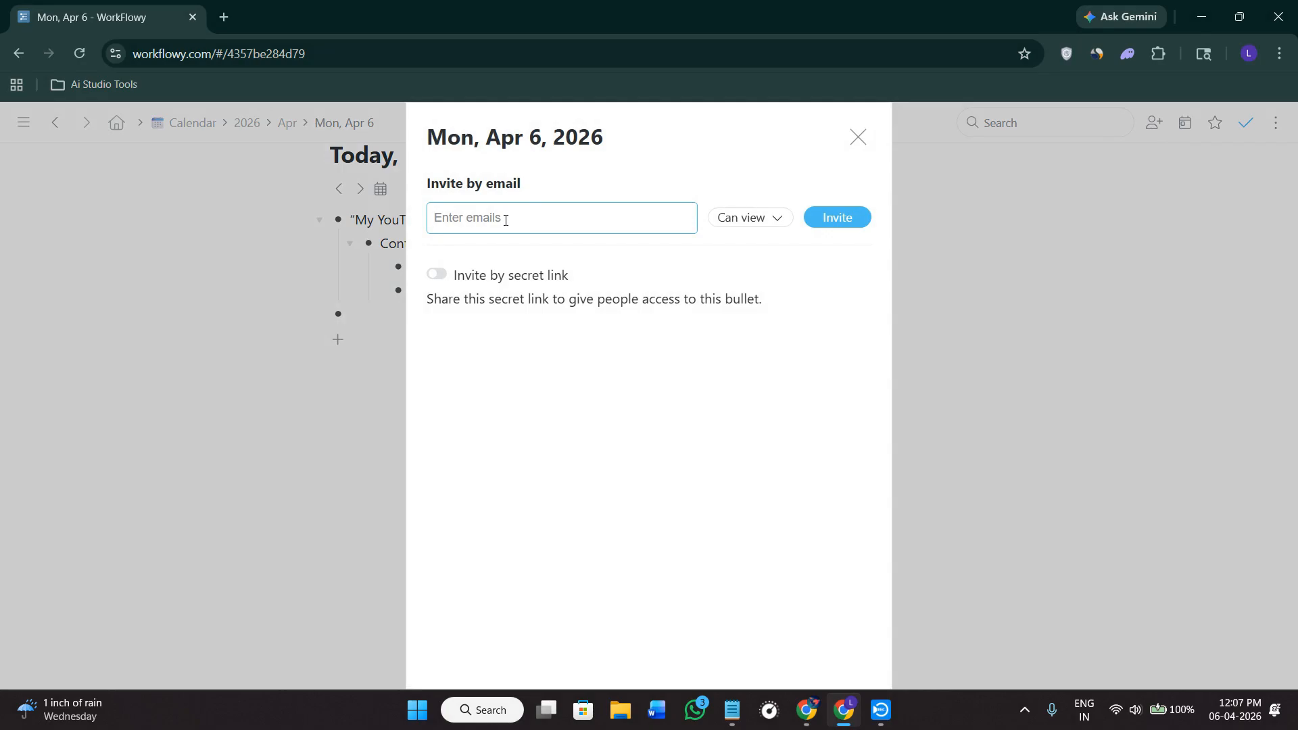
left_click(772, 221)
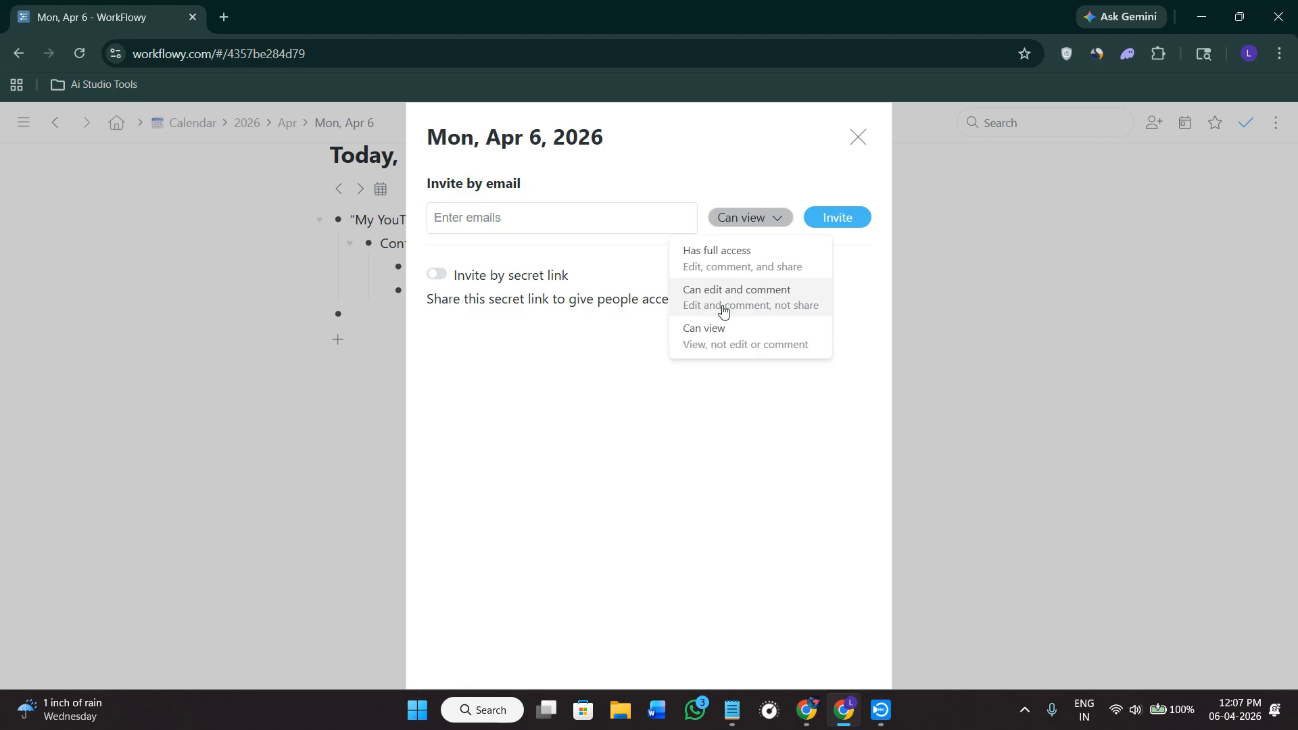
left_click(845, 225)
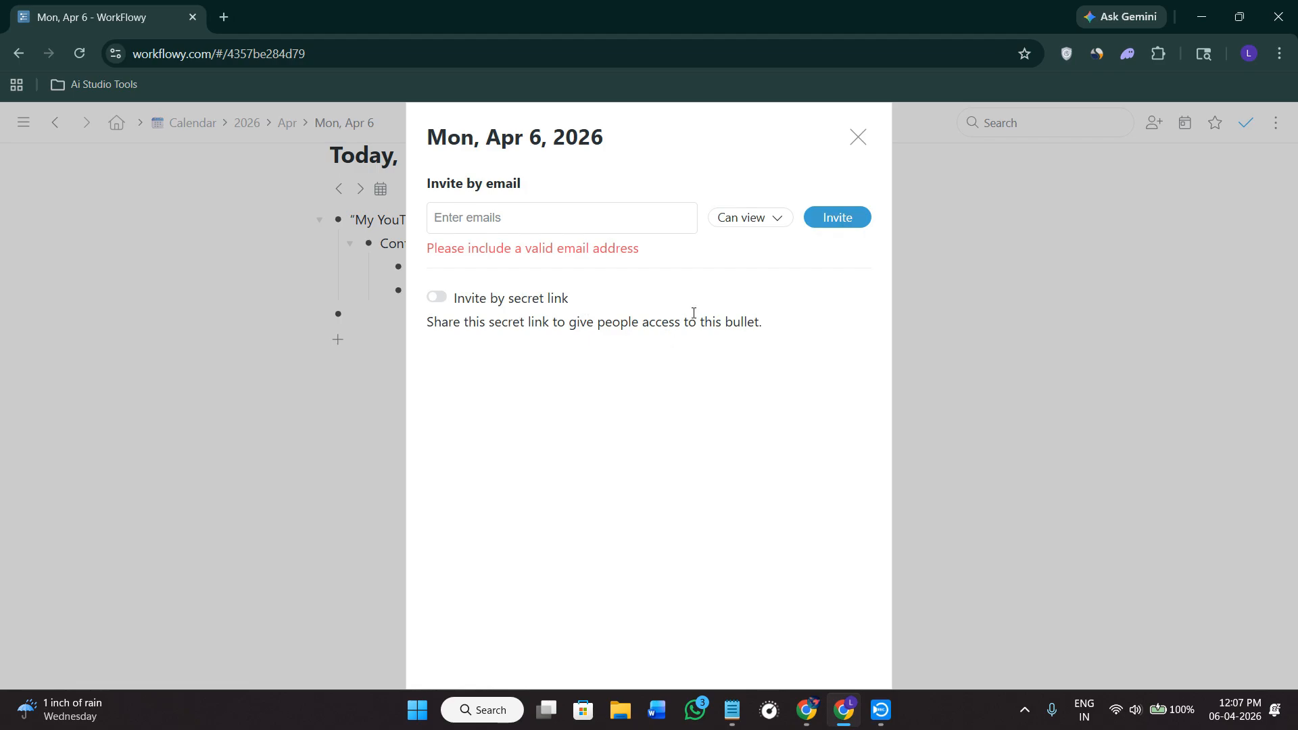
left_click(1040, 205)
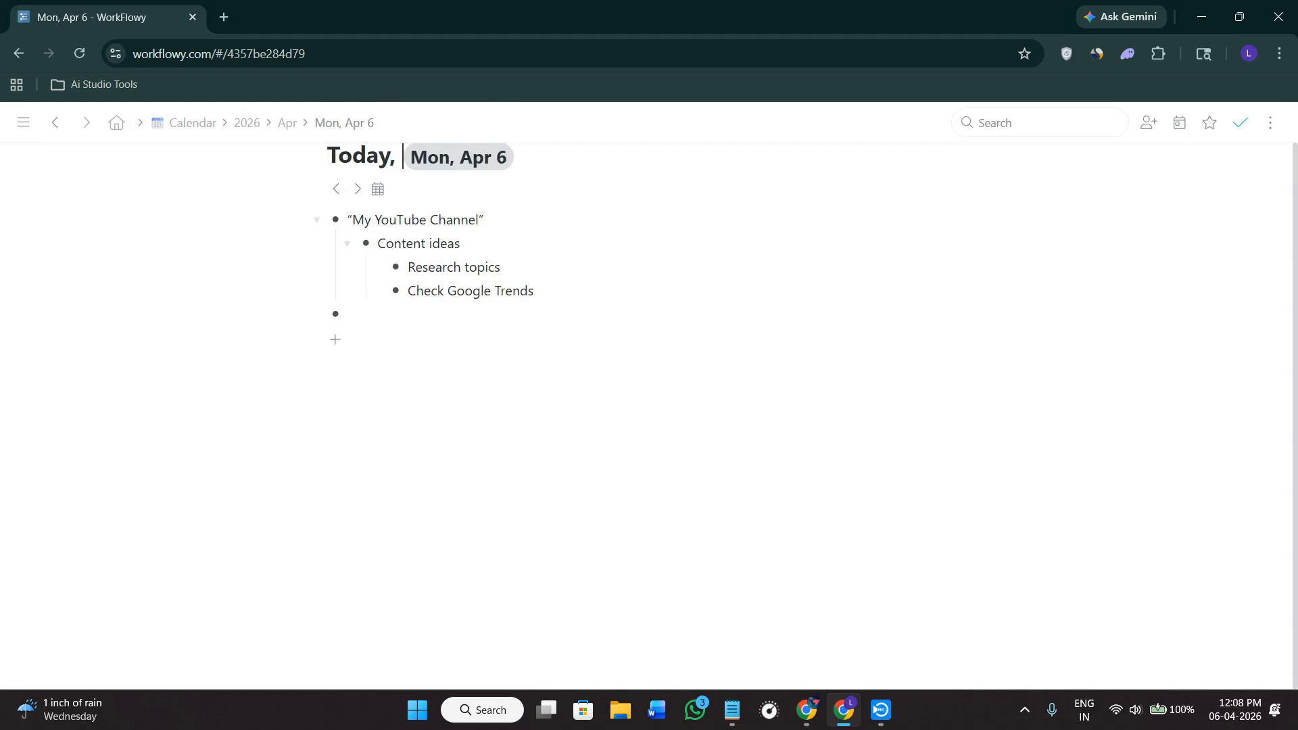
Star today's page and check it among the starred items.
left_click(1210, 123)
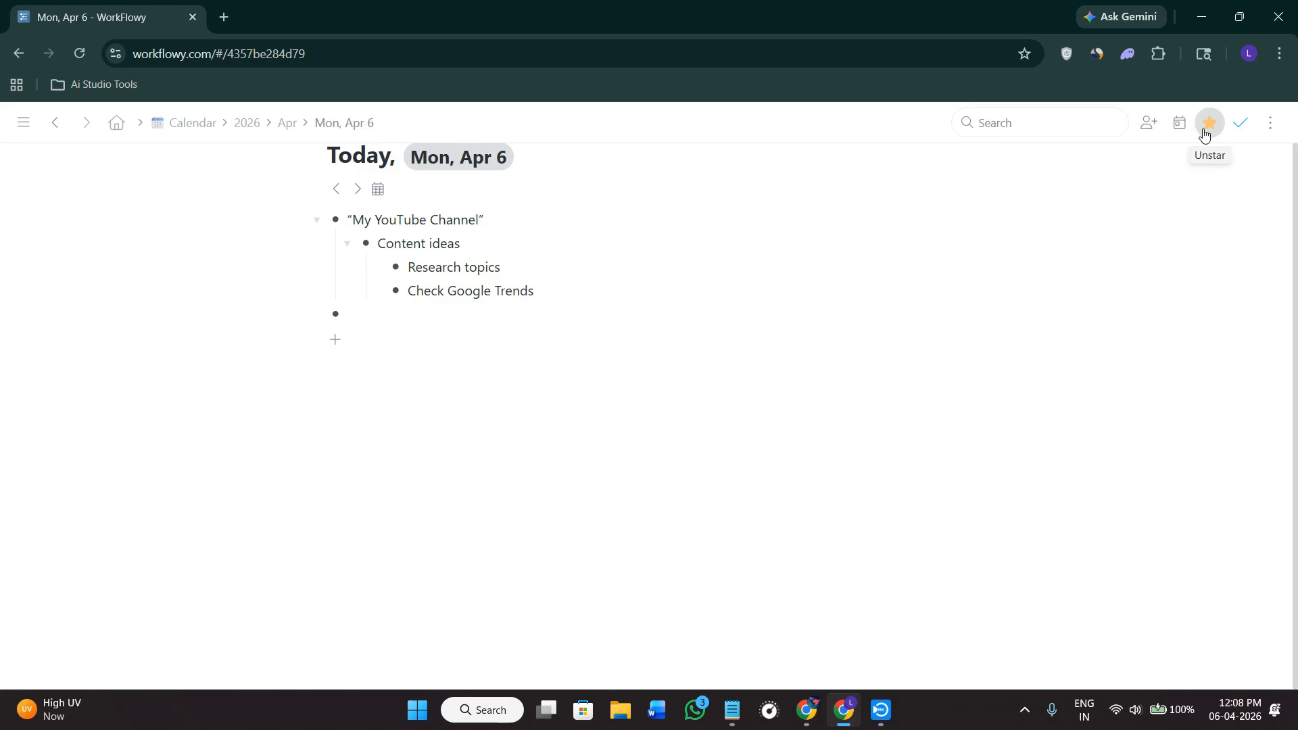
scroll(855, 423, "up", 1)
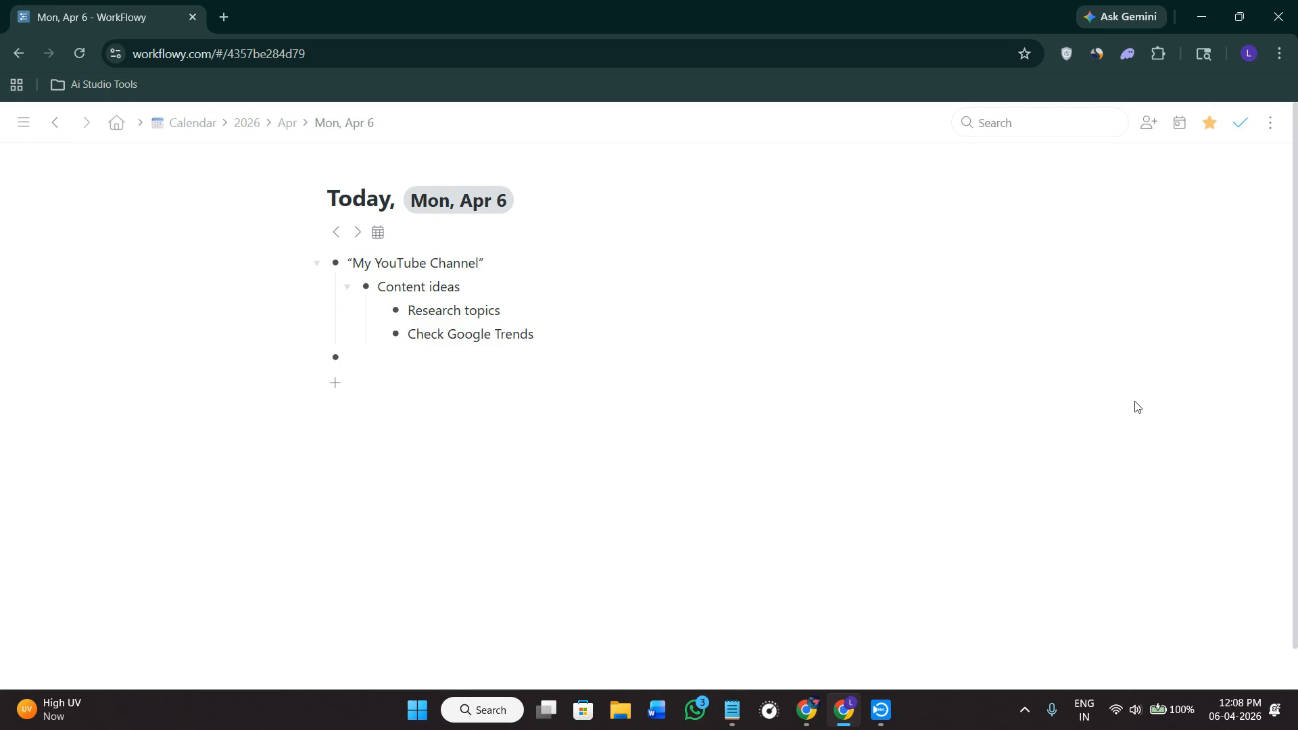
mouse_move(24, 123)
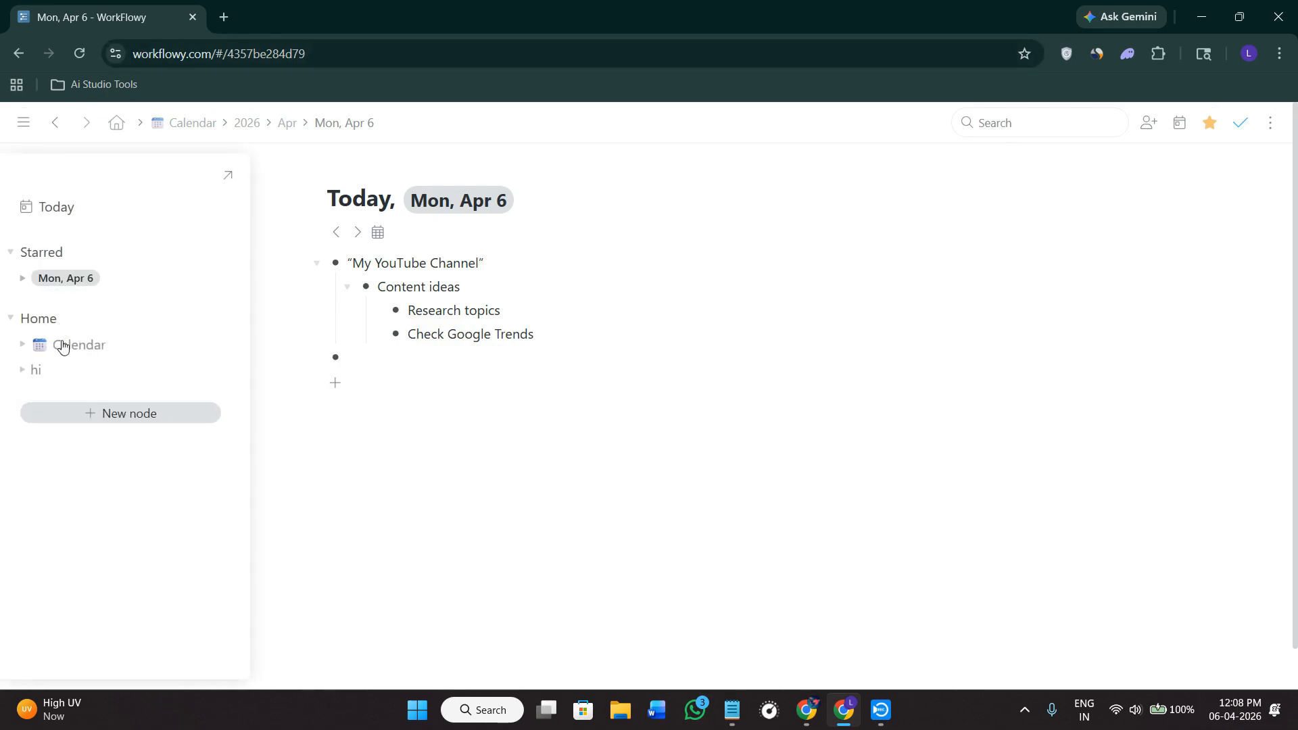
Review the general app options, such as export, settings and trash, without applying any.
left_click(1261, 129)
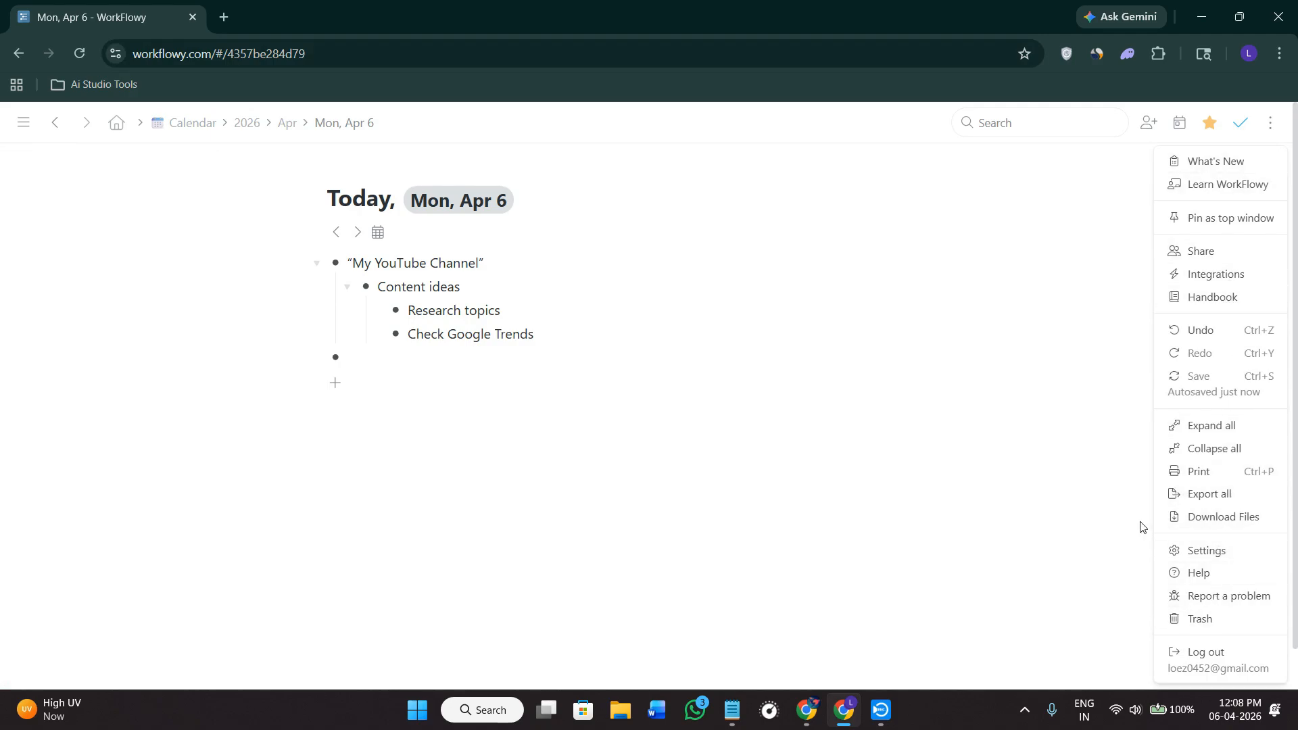
left_click(963, 482)
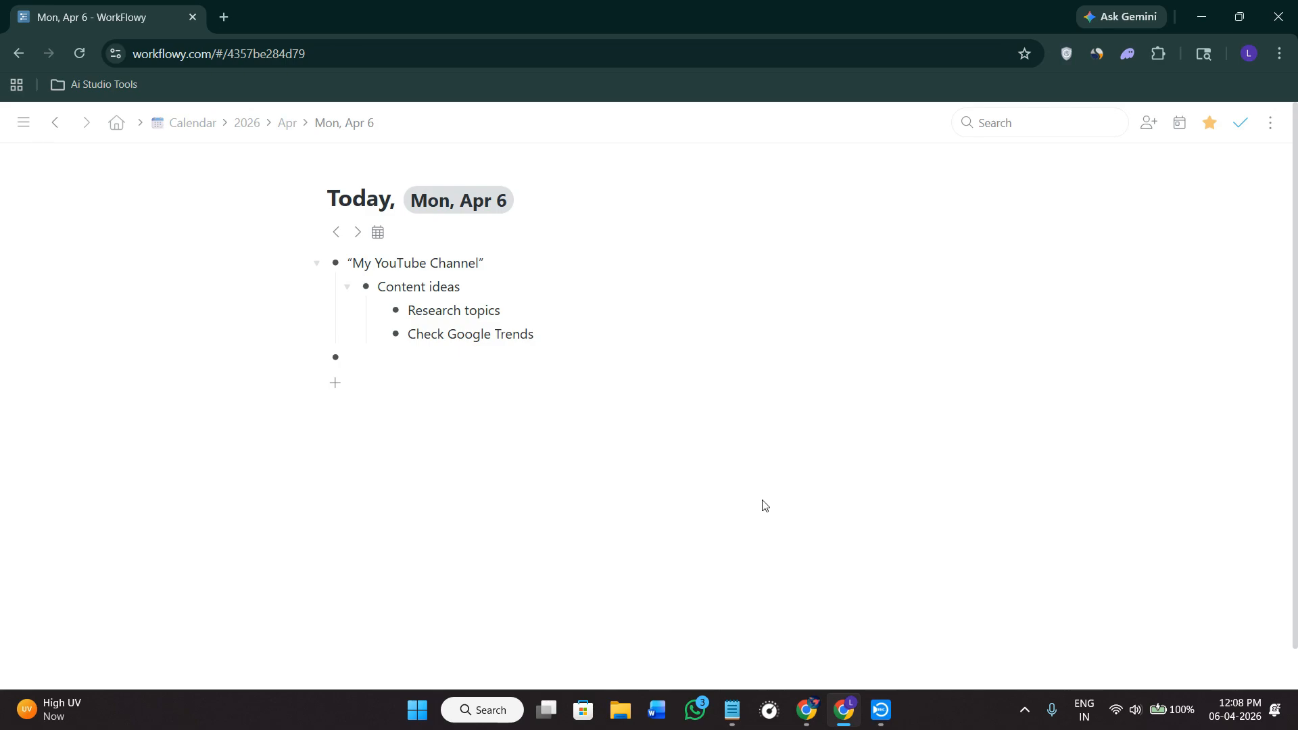
scroll(762, 505, "down", 1)
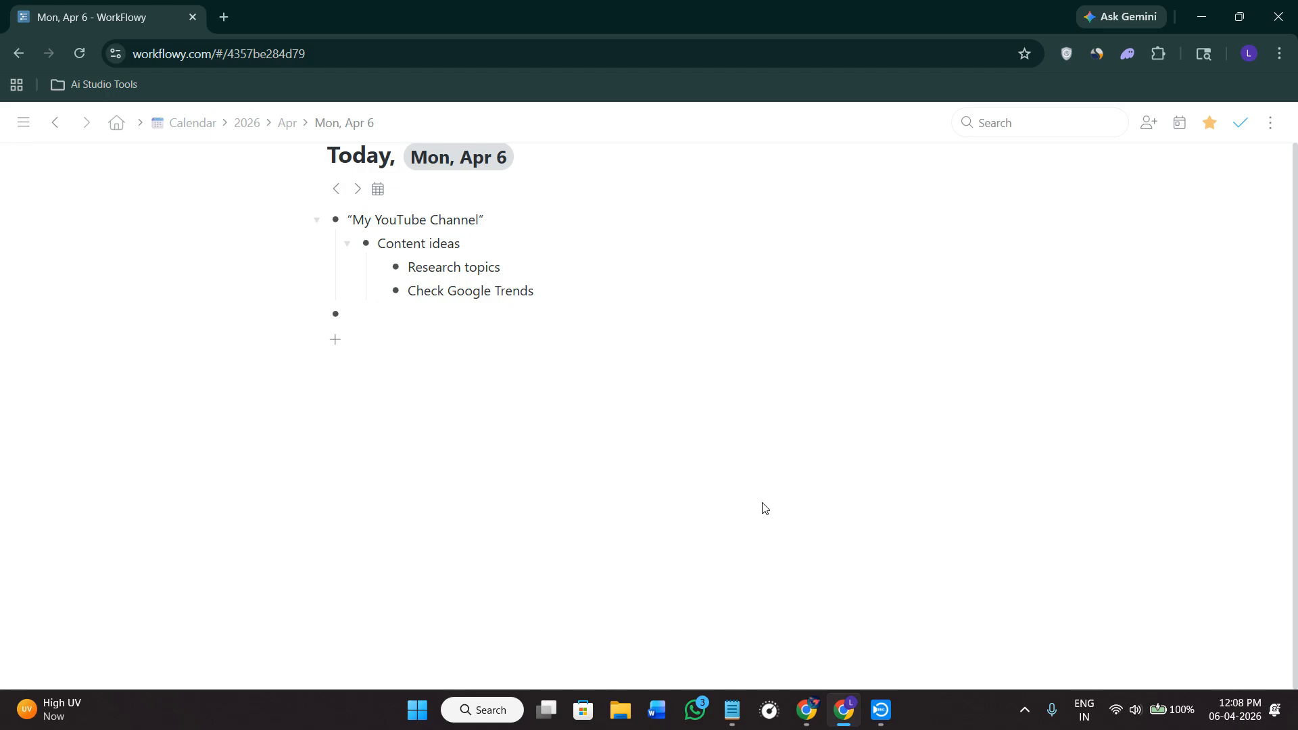
scroll(367, 480, "up", 1)
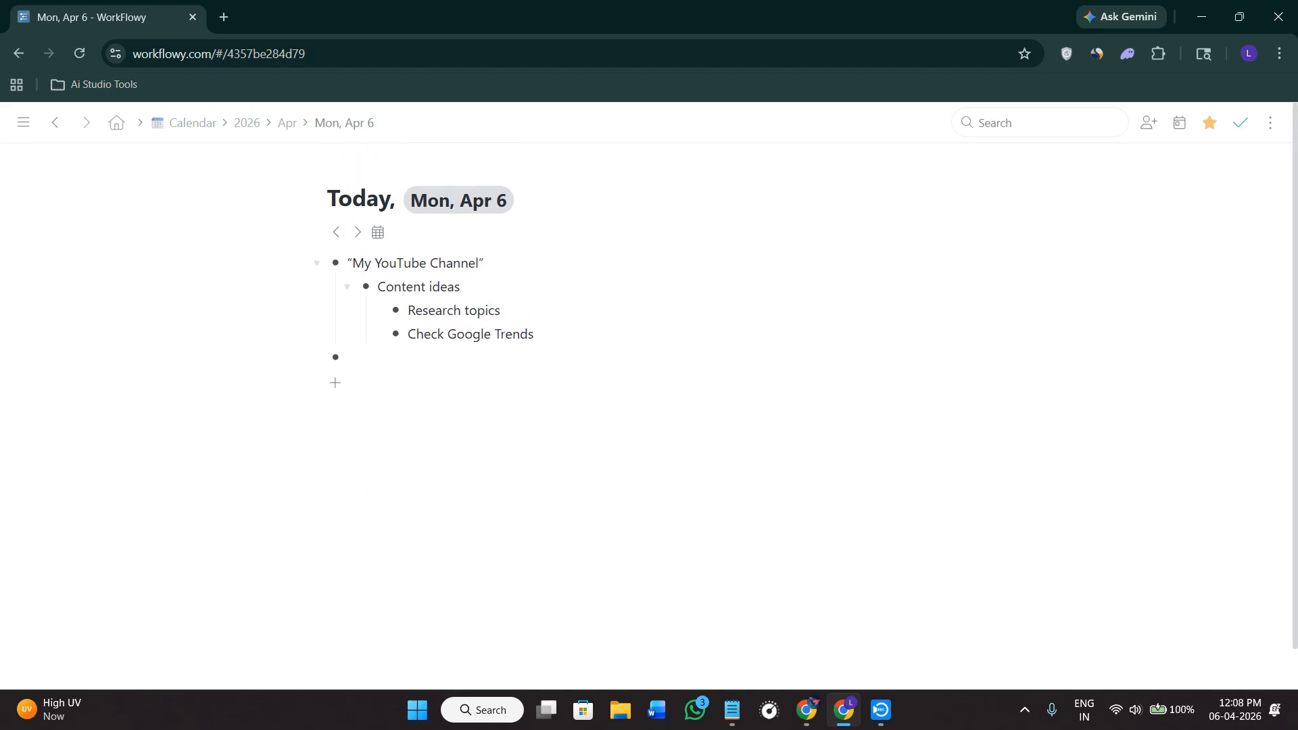
key("alt+Tab")
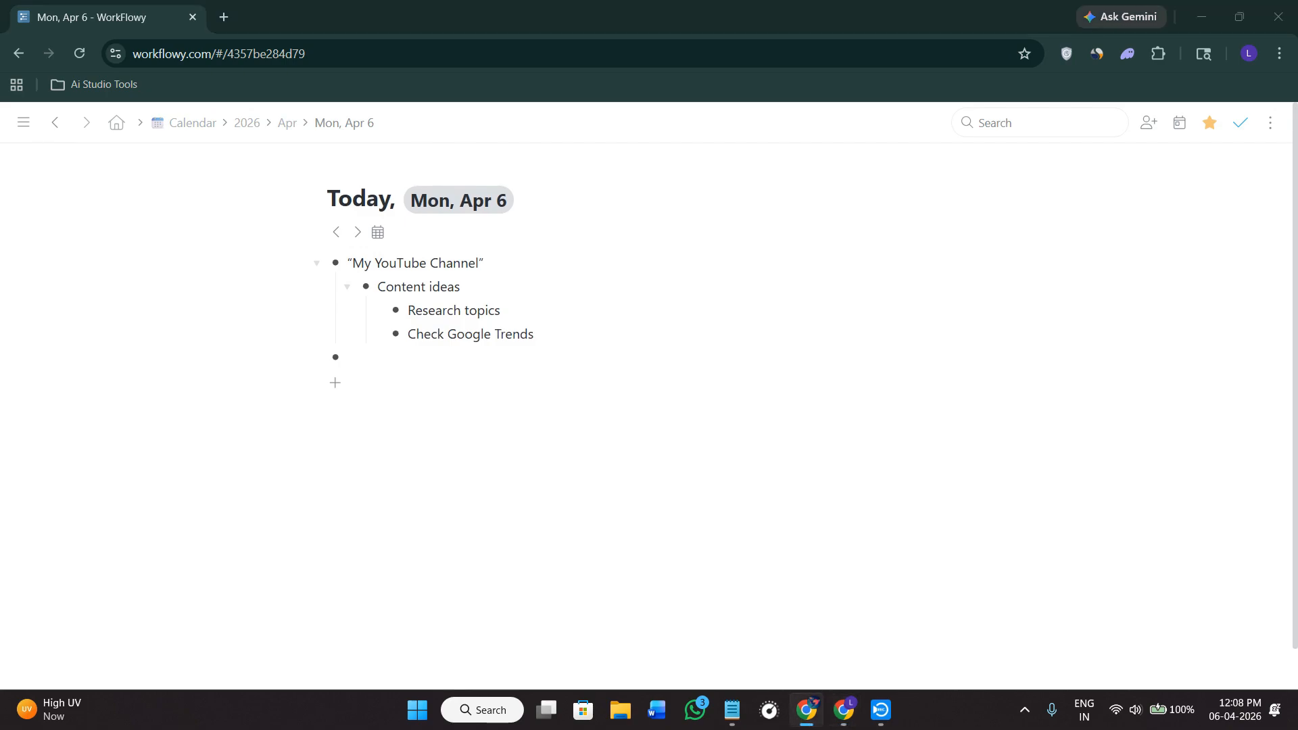